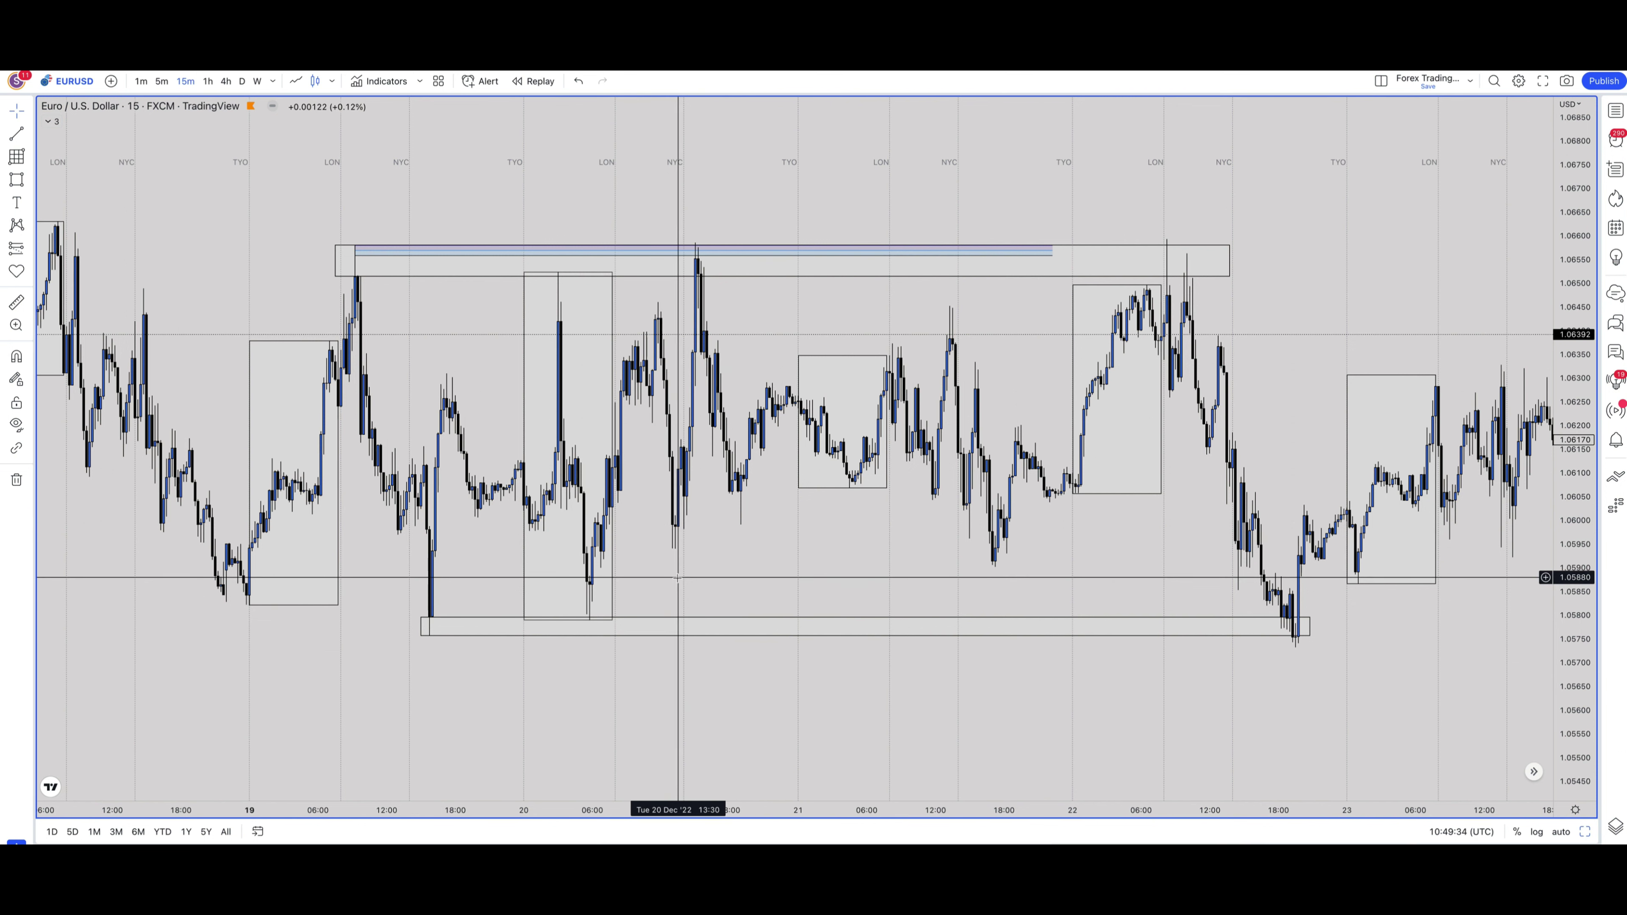
# Step: Apply the saved custom light grey as the solid chart background in the chart's appearance settings
pyautogui.rightClick(762, 705)
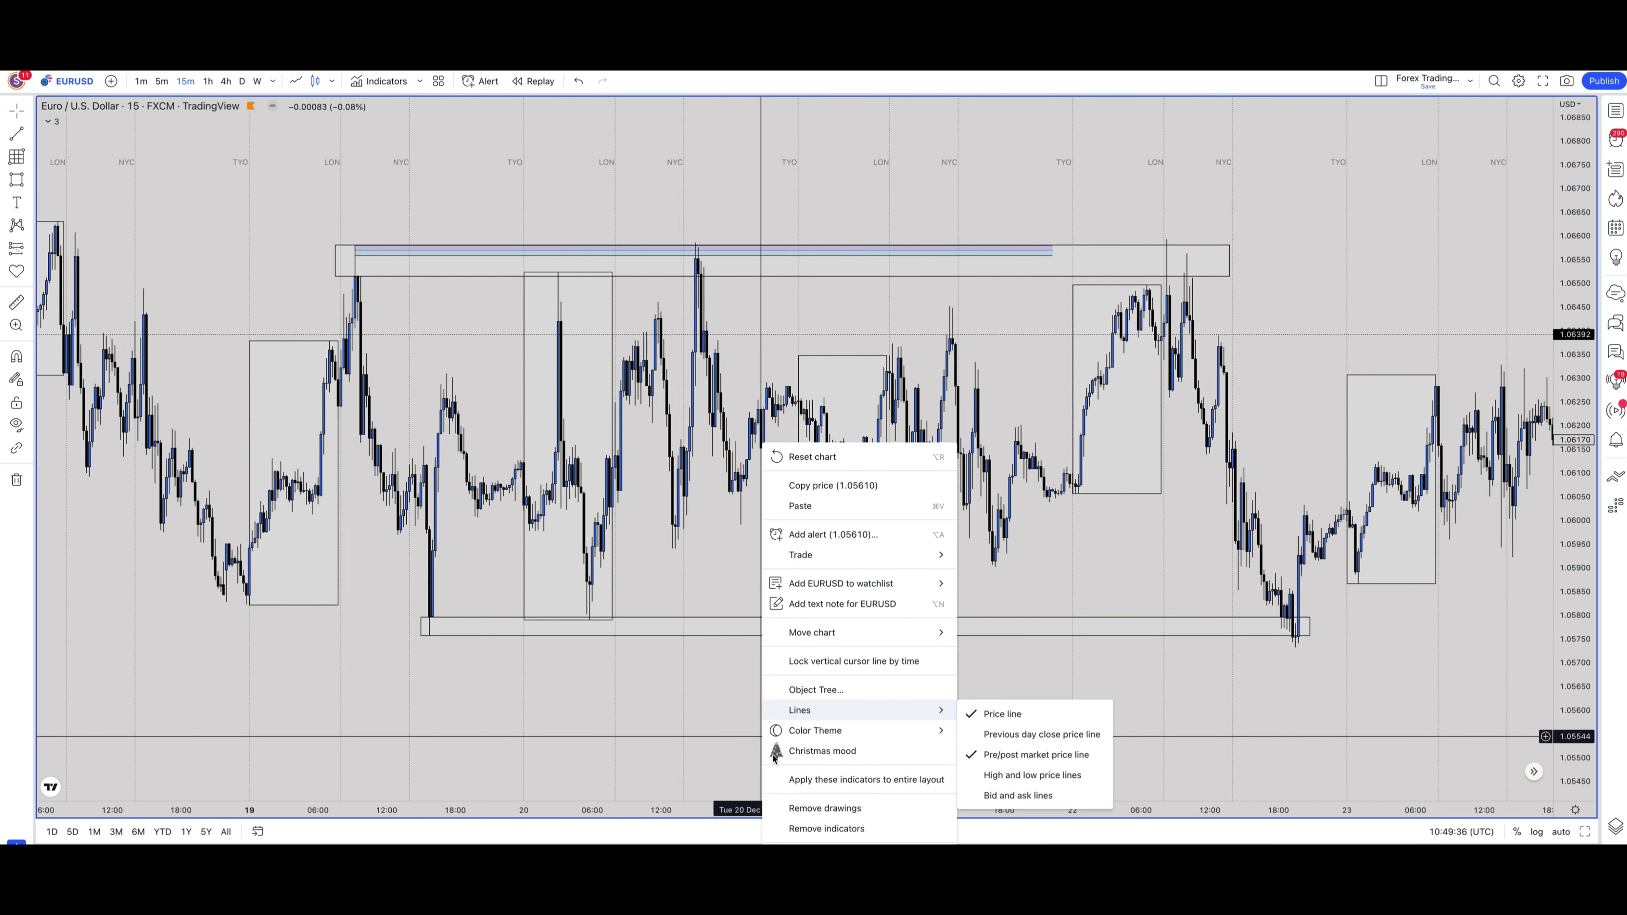
pyautogui.click(712, 524)
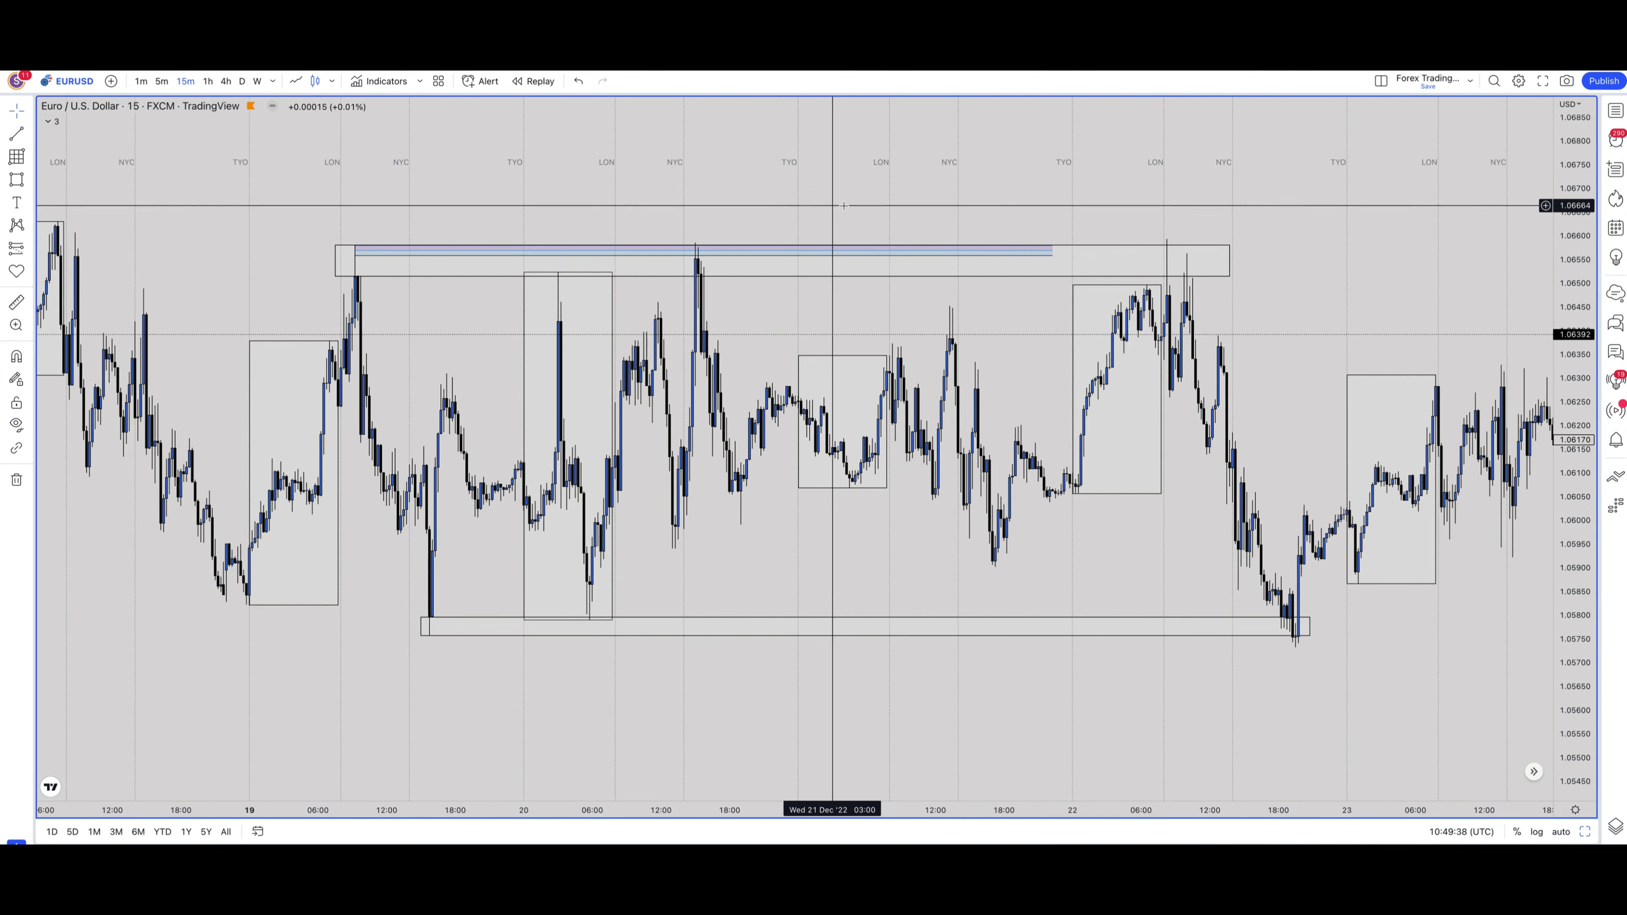
pyautogui.rightClick(841, 182)
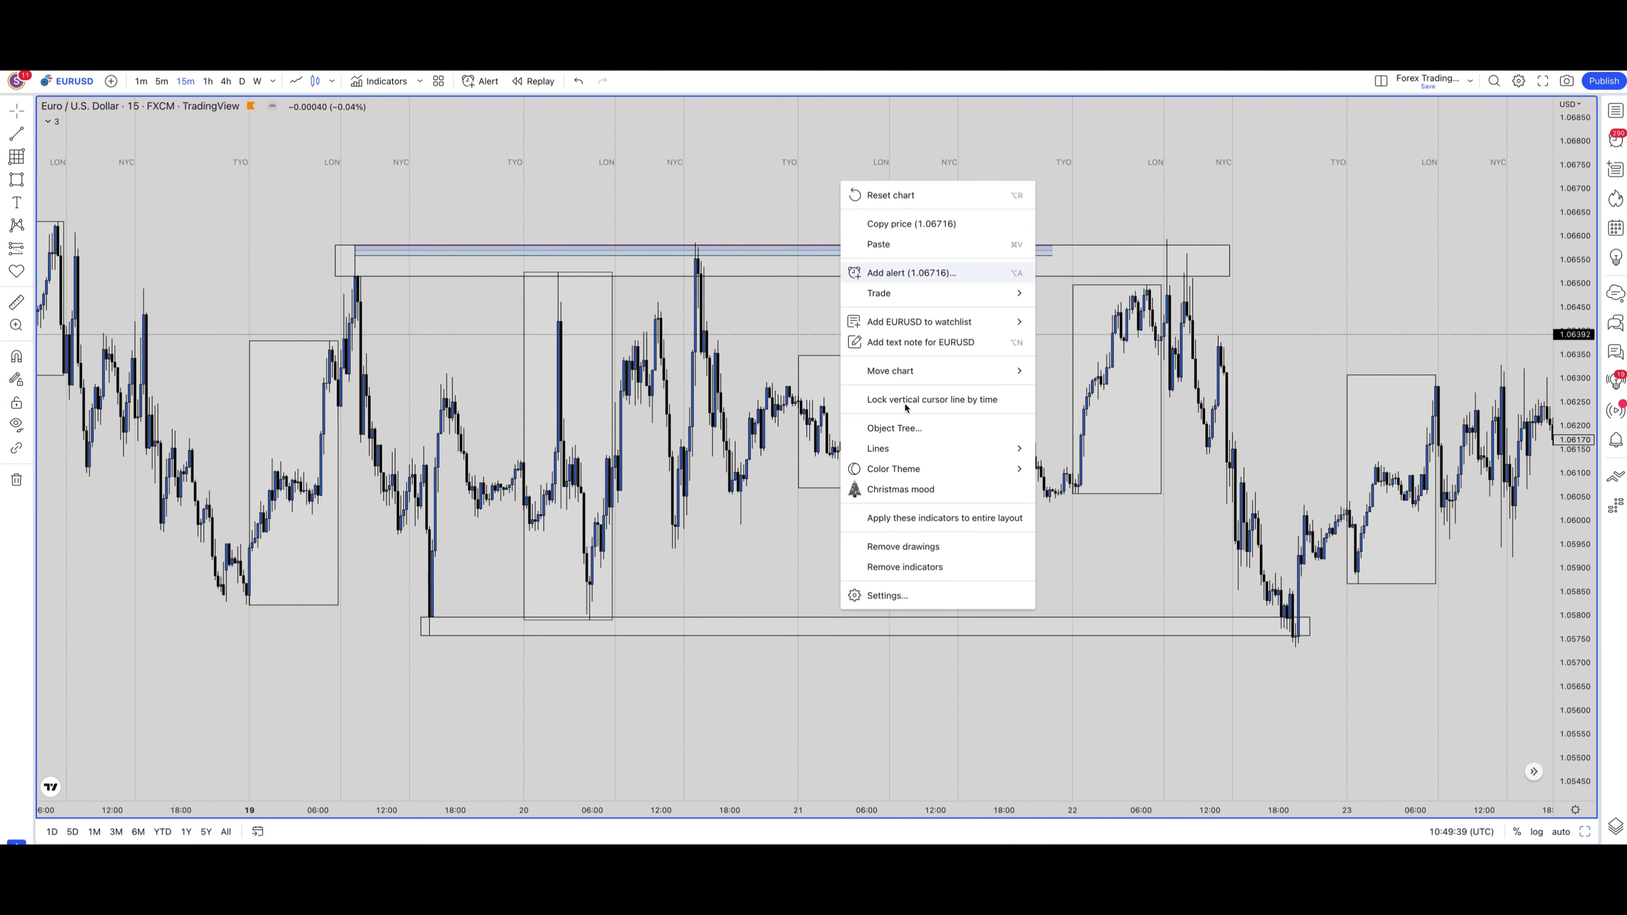
pyautogui.click(915, 598)
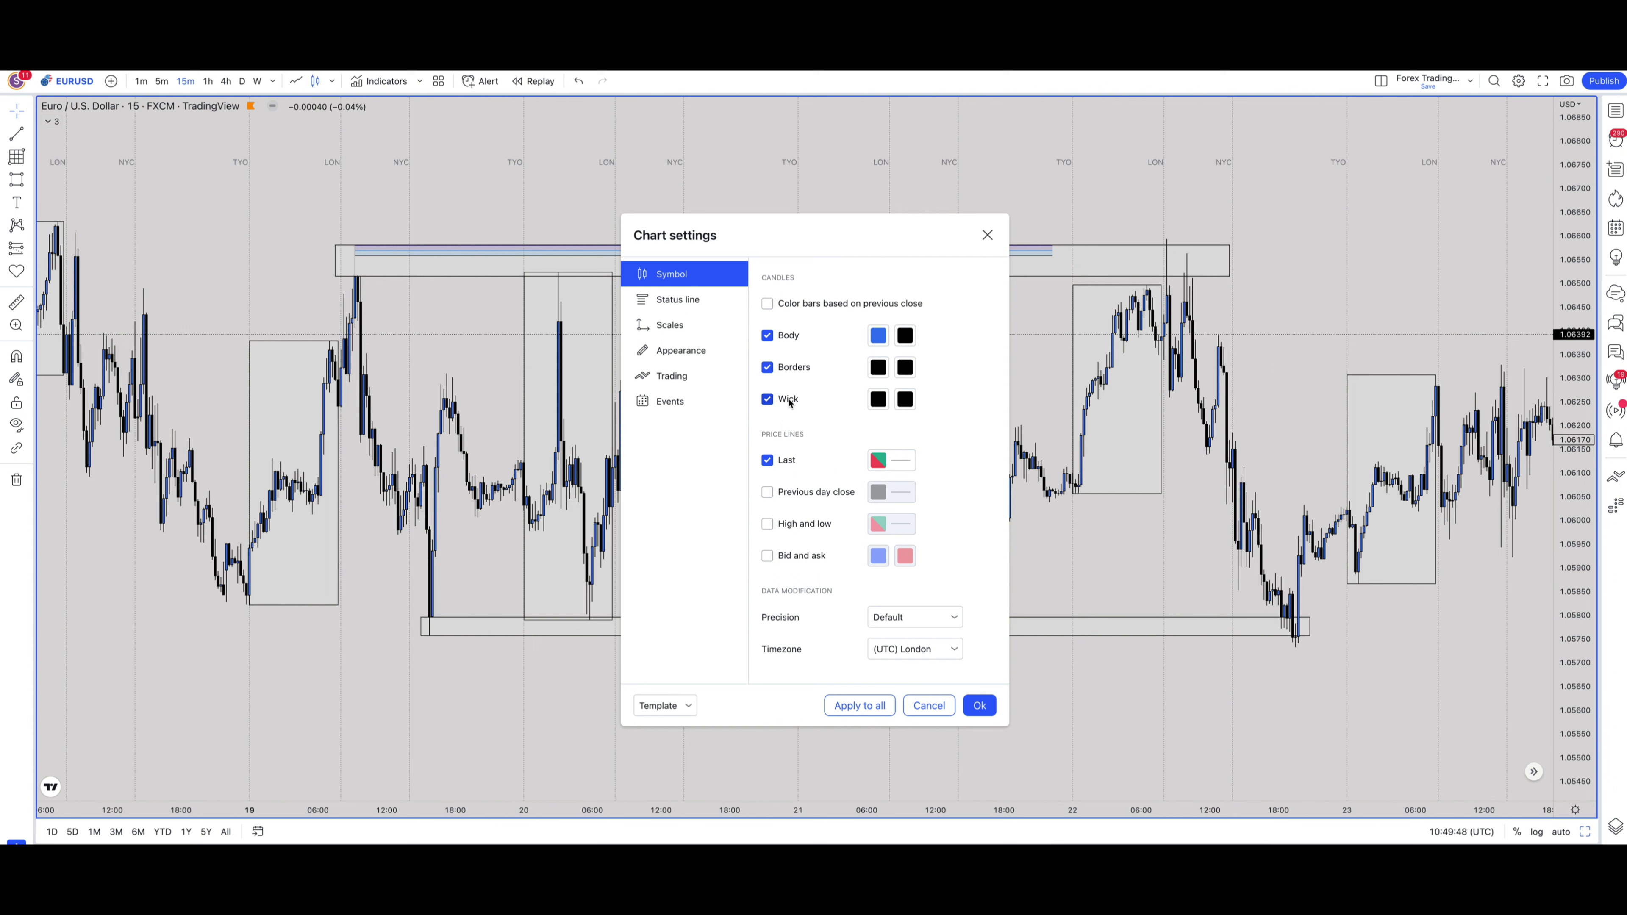
pyautogui.click(676, 347)
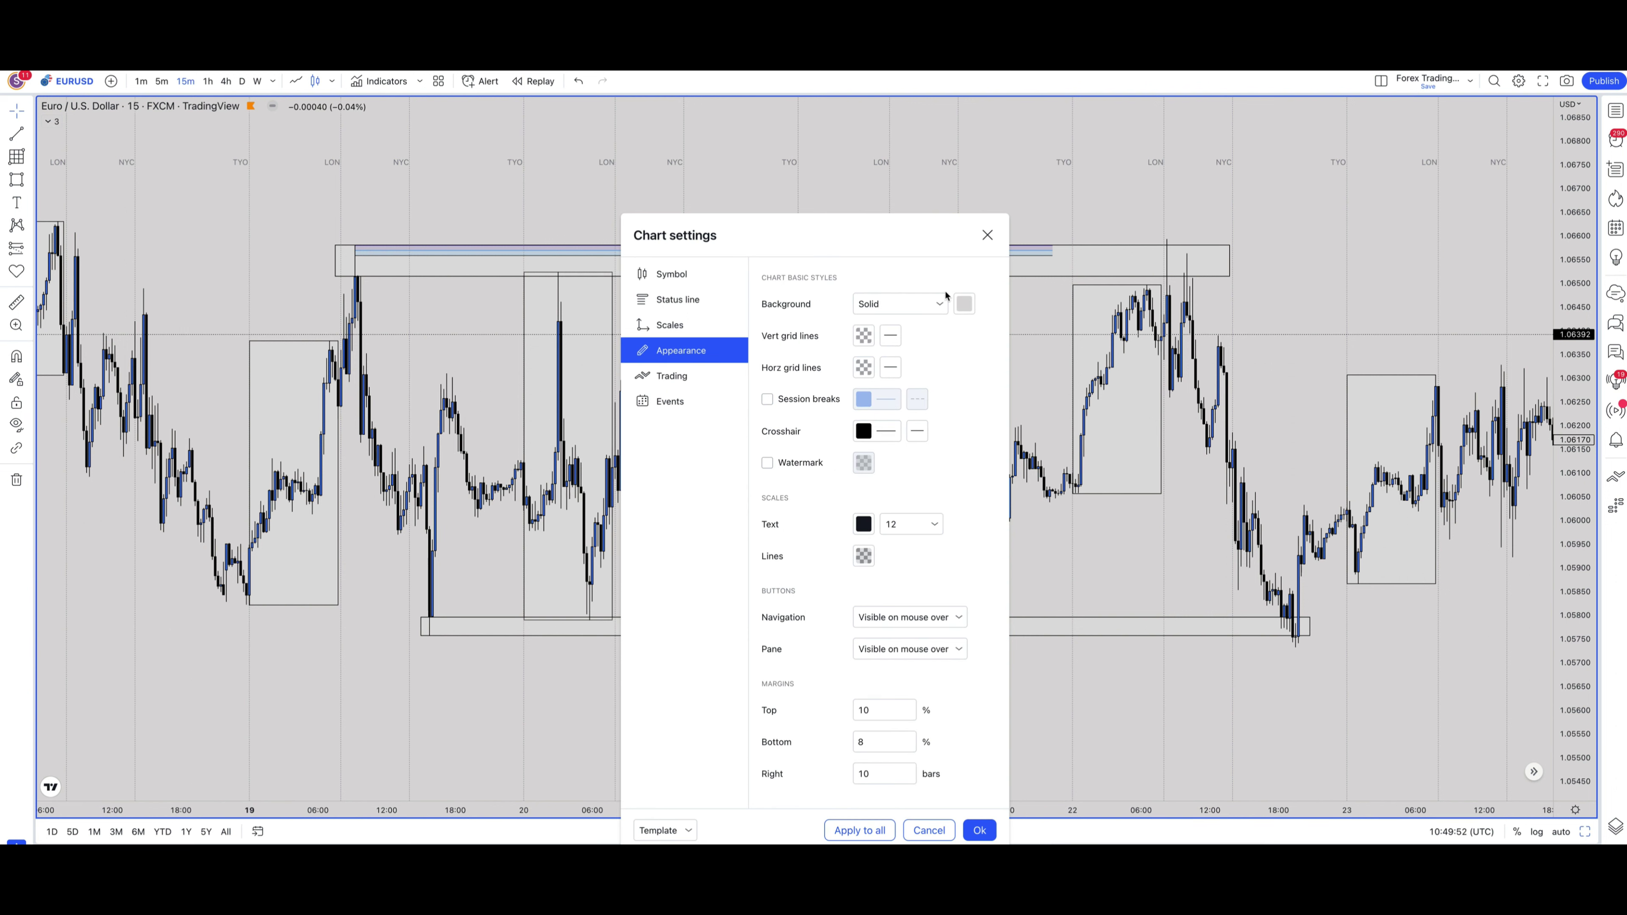
pyautogui.click(963, 304)
pyautogui.click(937, 477)
pyautogui.click(964, 303)
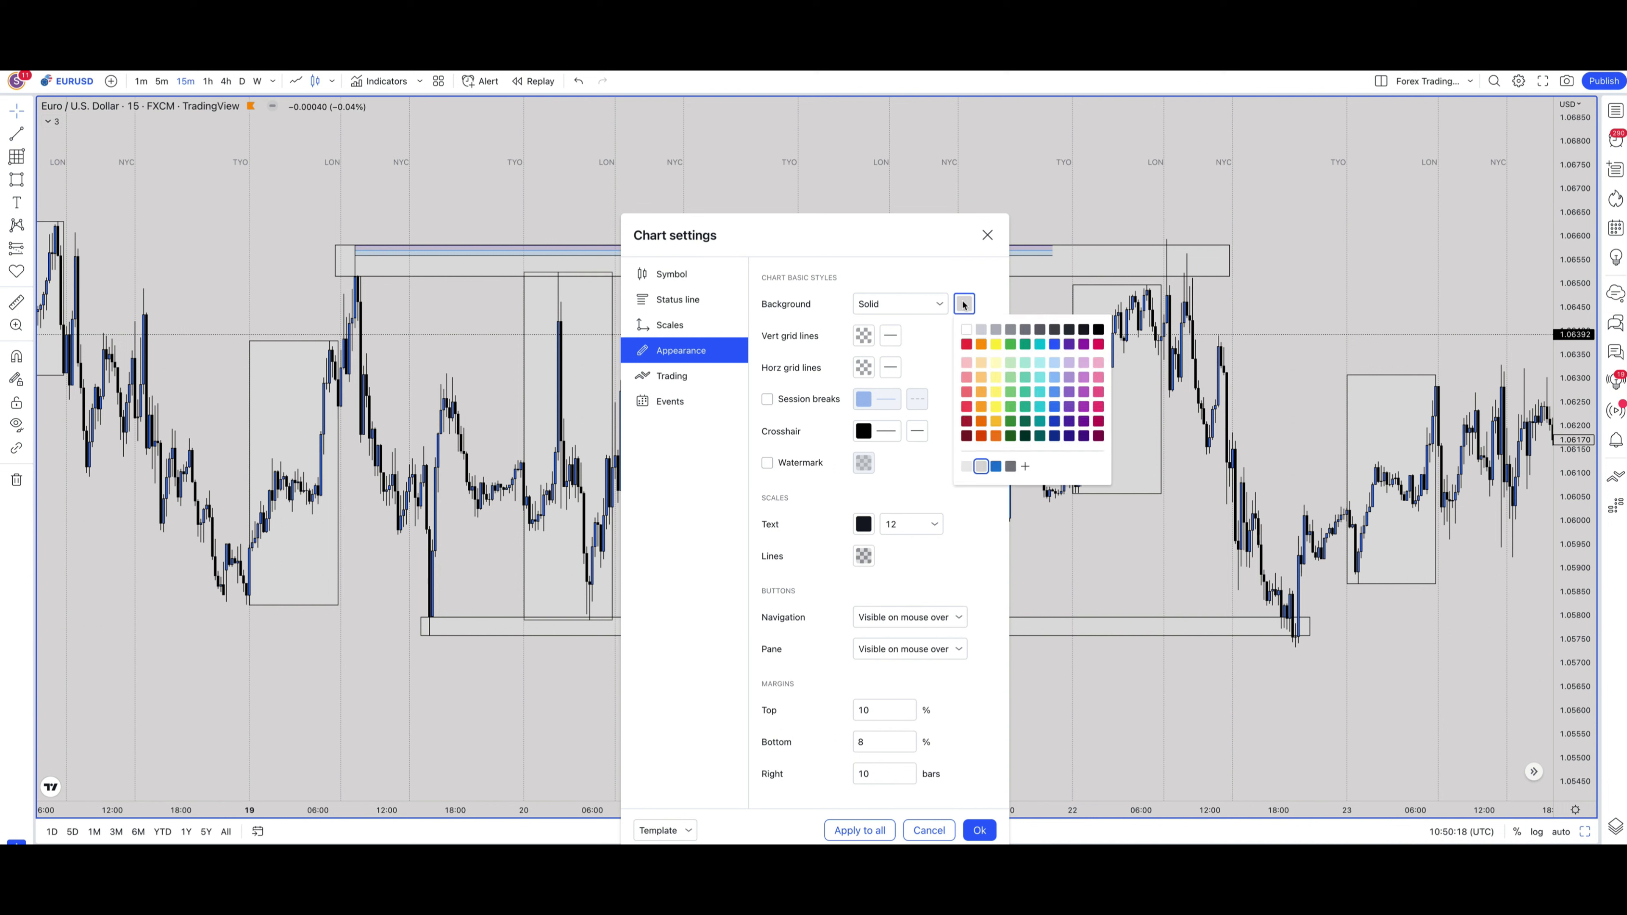
pyautogui.click(981, 466)
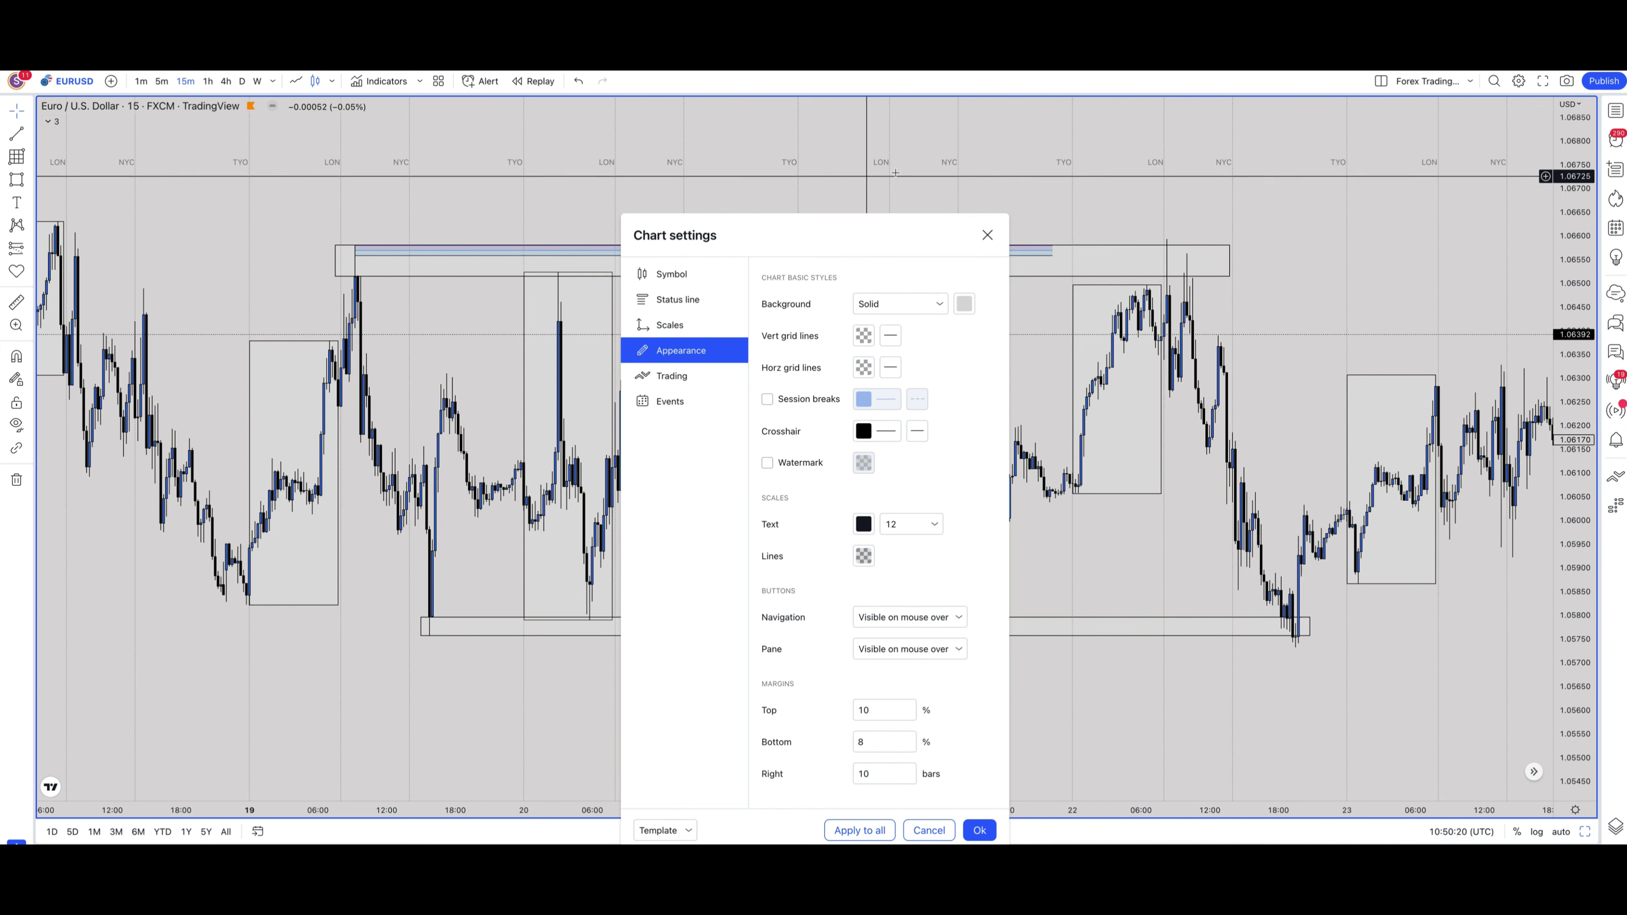
pyautogui.click(980, 830)
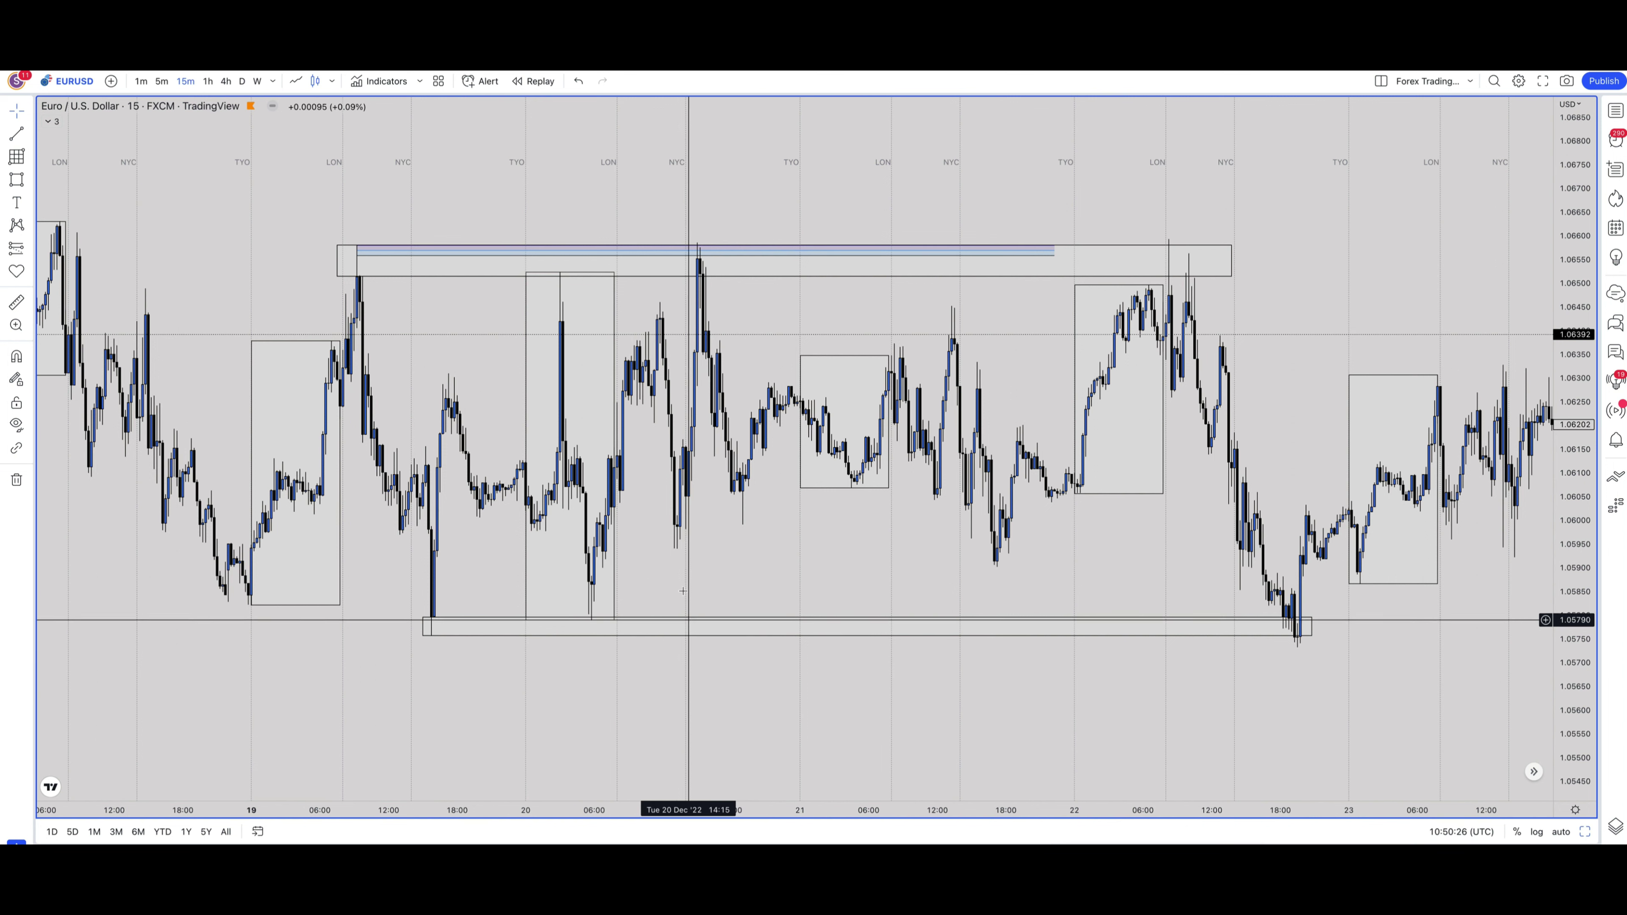
# Step: Review the rising and falling candle body colours in the chart's symbol settings and accept the settings
pyautogui.rightClick(680, 516)
pyautogui.click(680, 512)
pyautogui.doubleClick(680, 506)
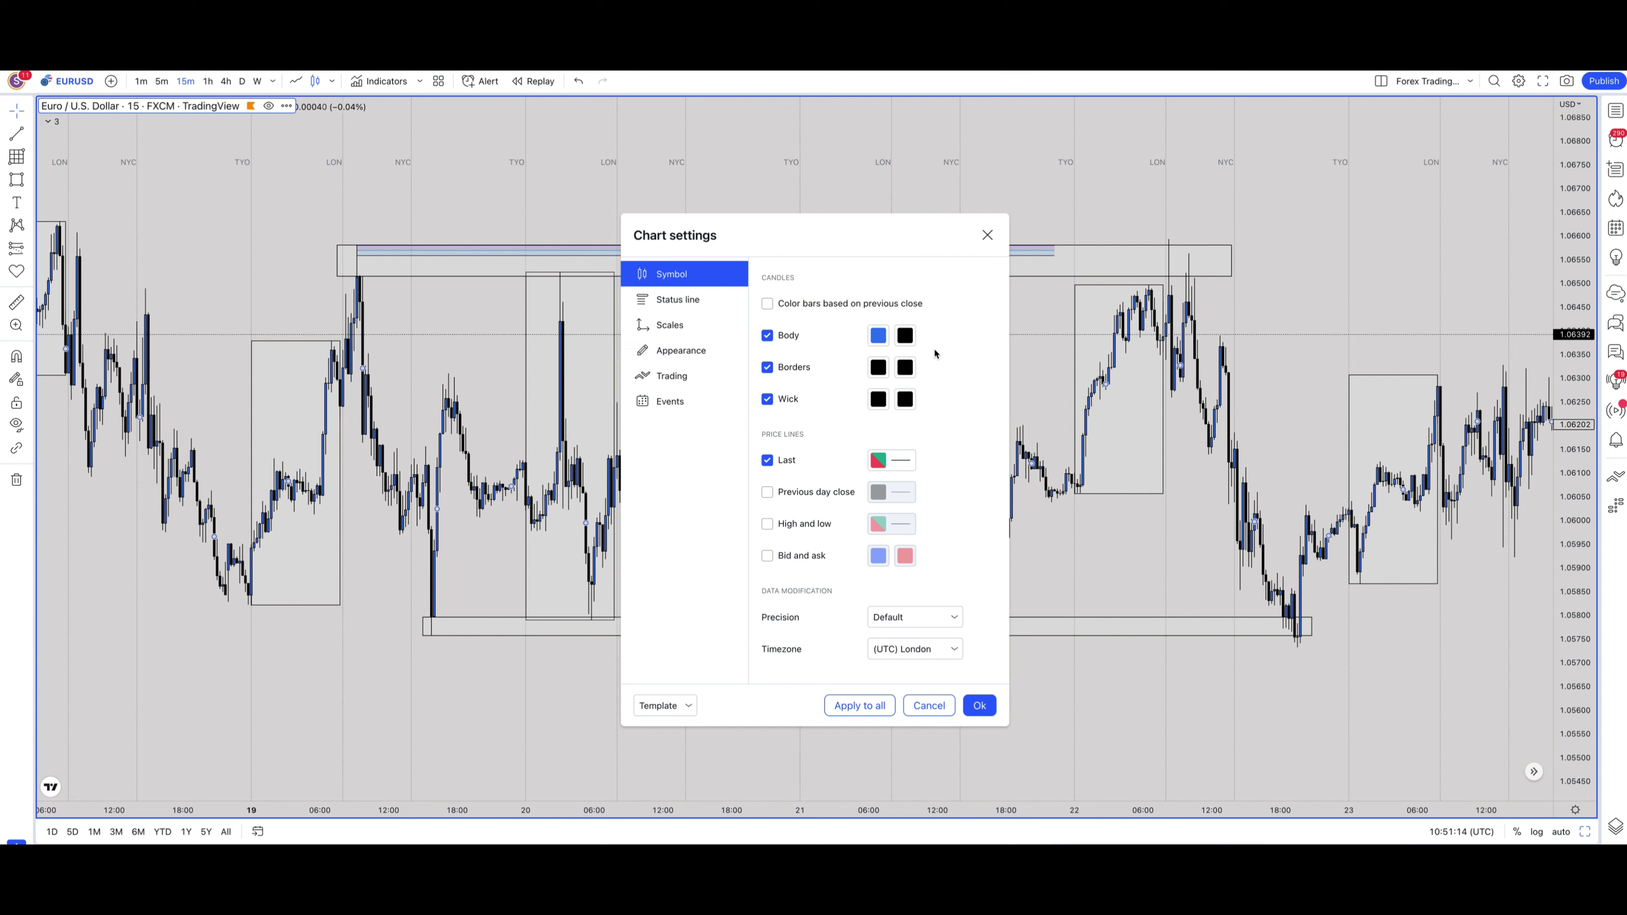
pyautogui.click(873, 337)
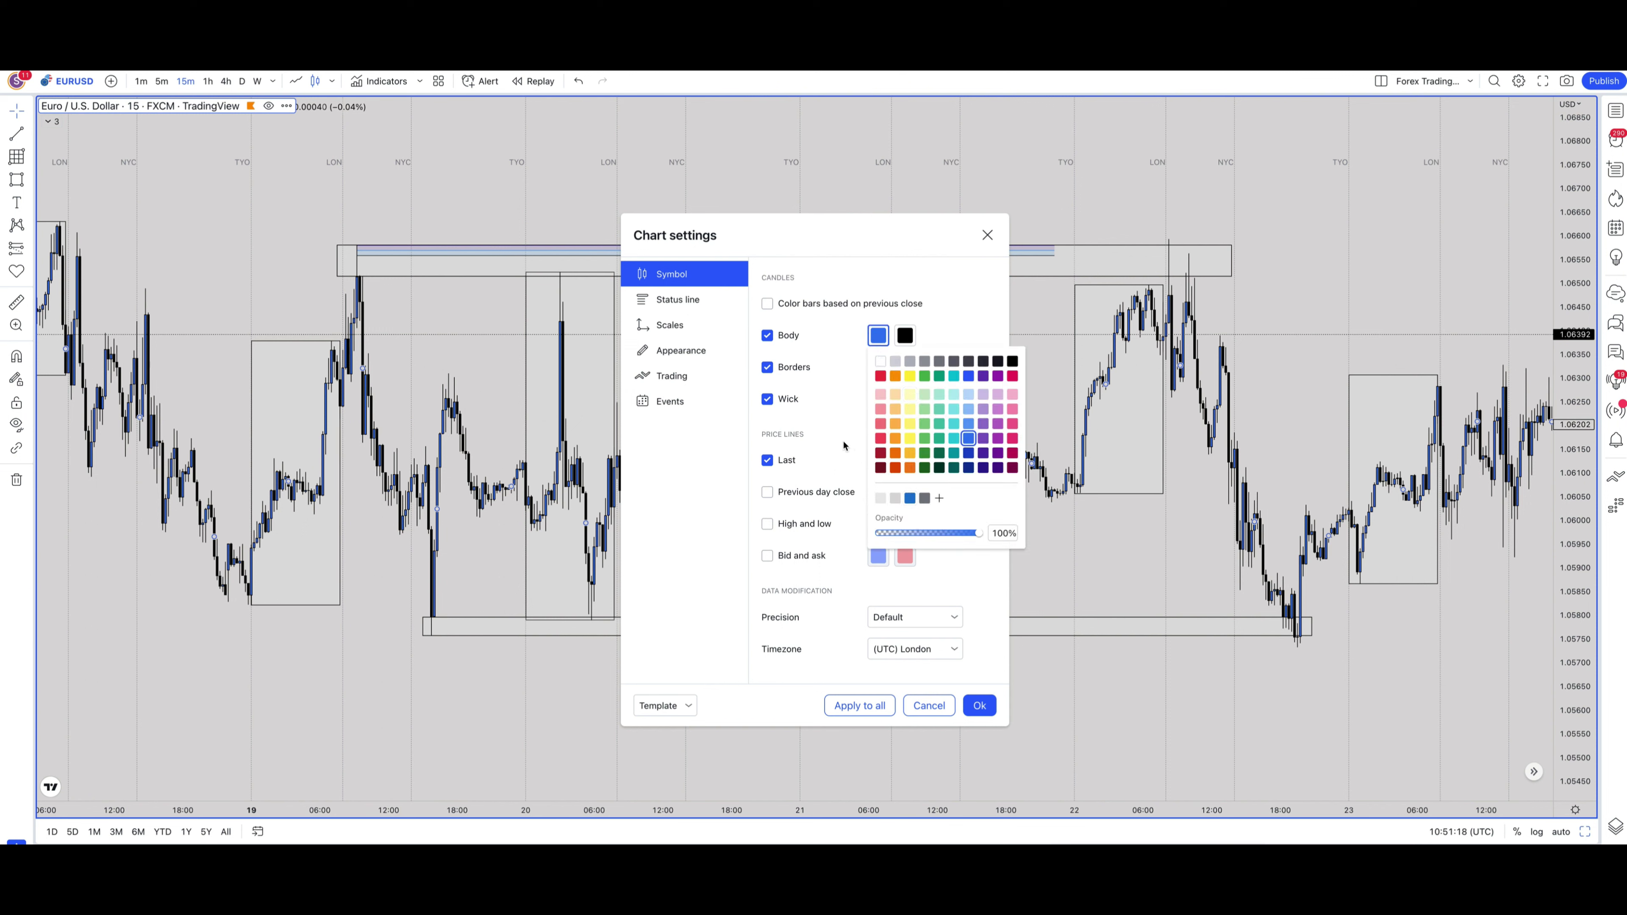
pyautogui.click(910, 501)
pyautogui.click(905, 336)
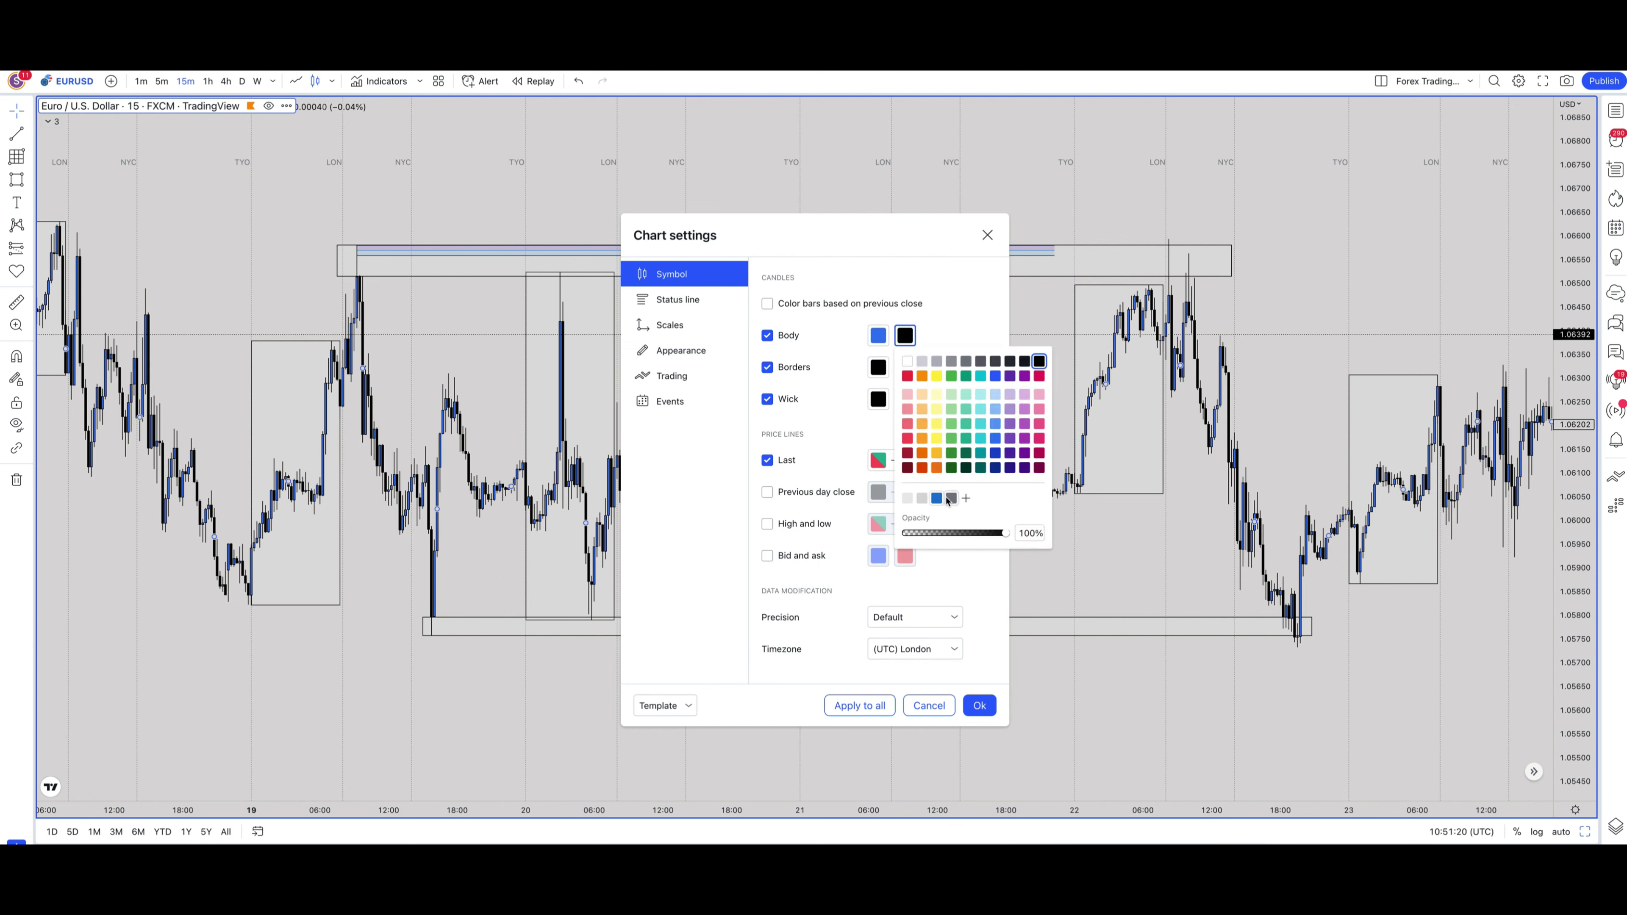
pyautogui.click(835, 420)
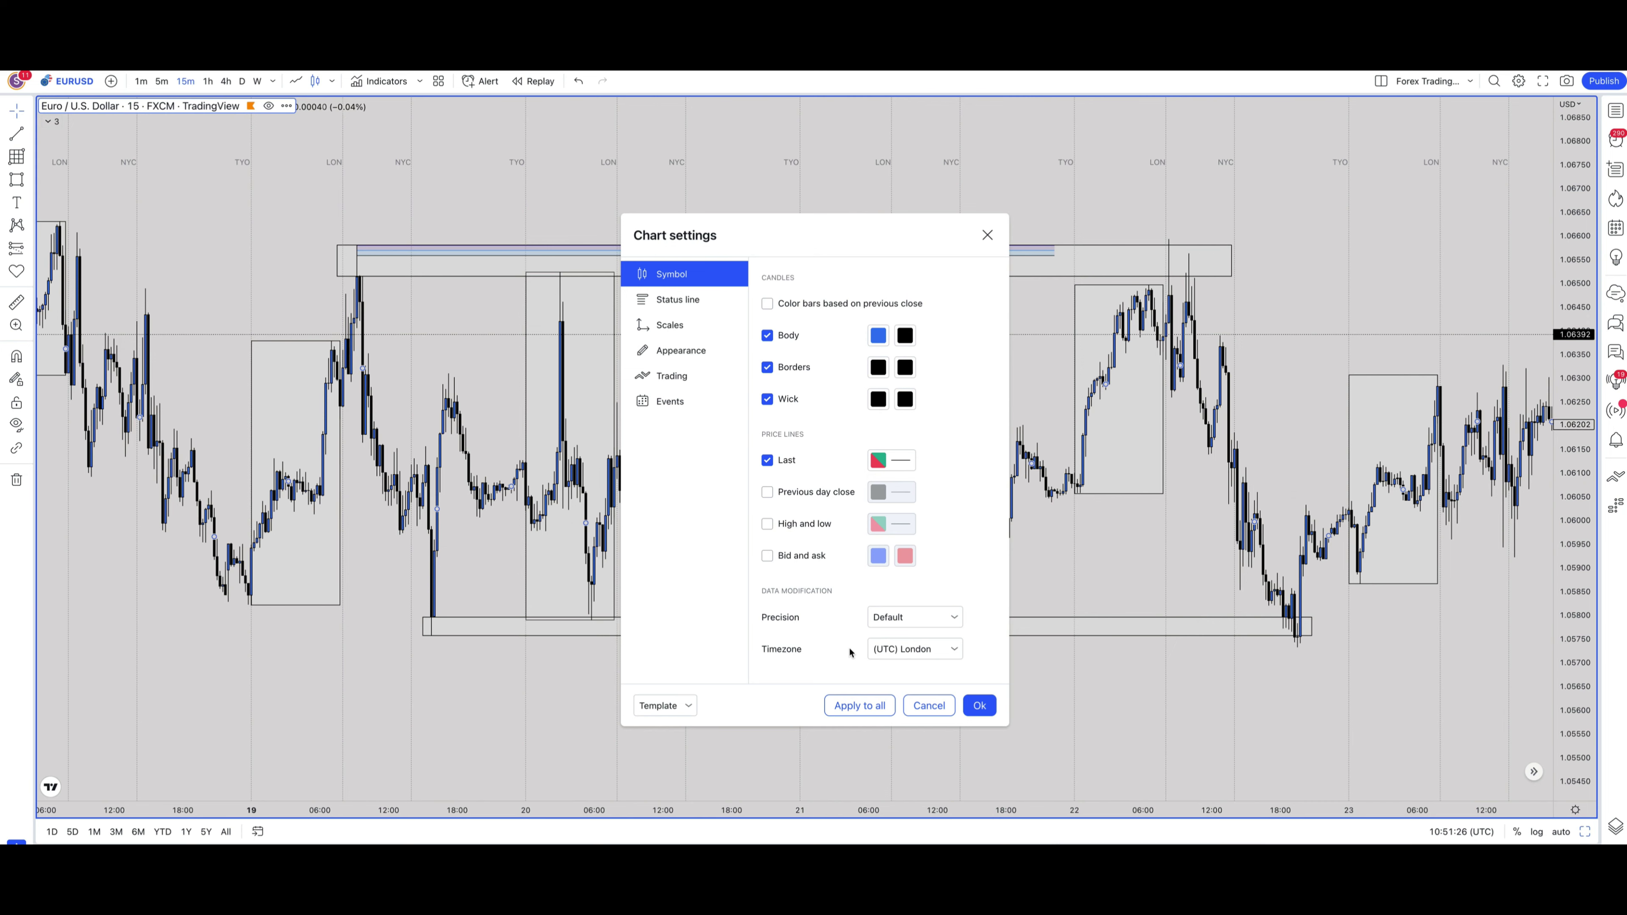
pyautogui.click(979, 705)
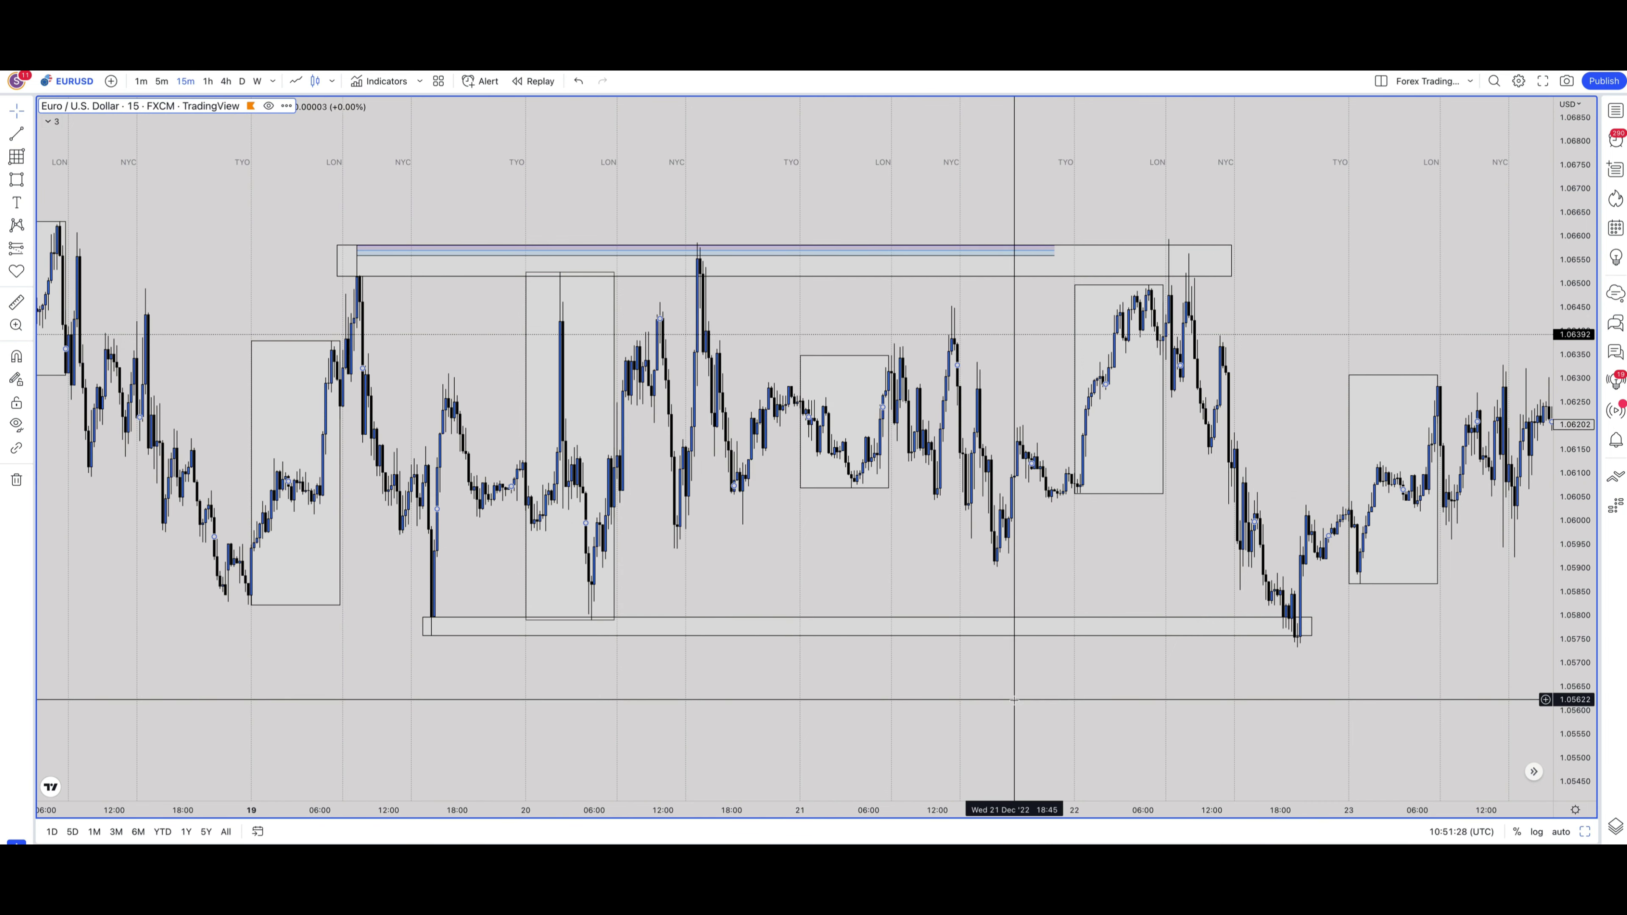
pyautogui.scroll(-3, 774, 532)
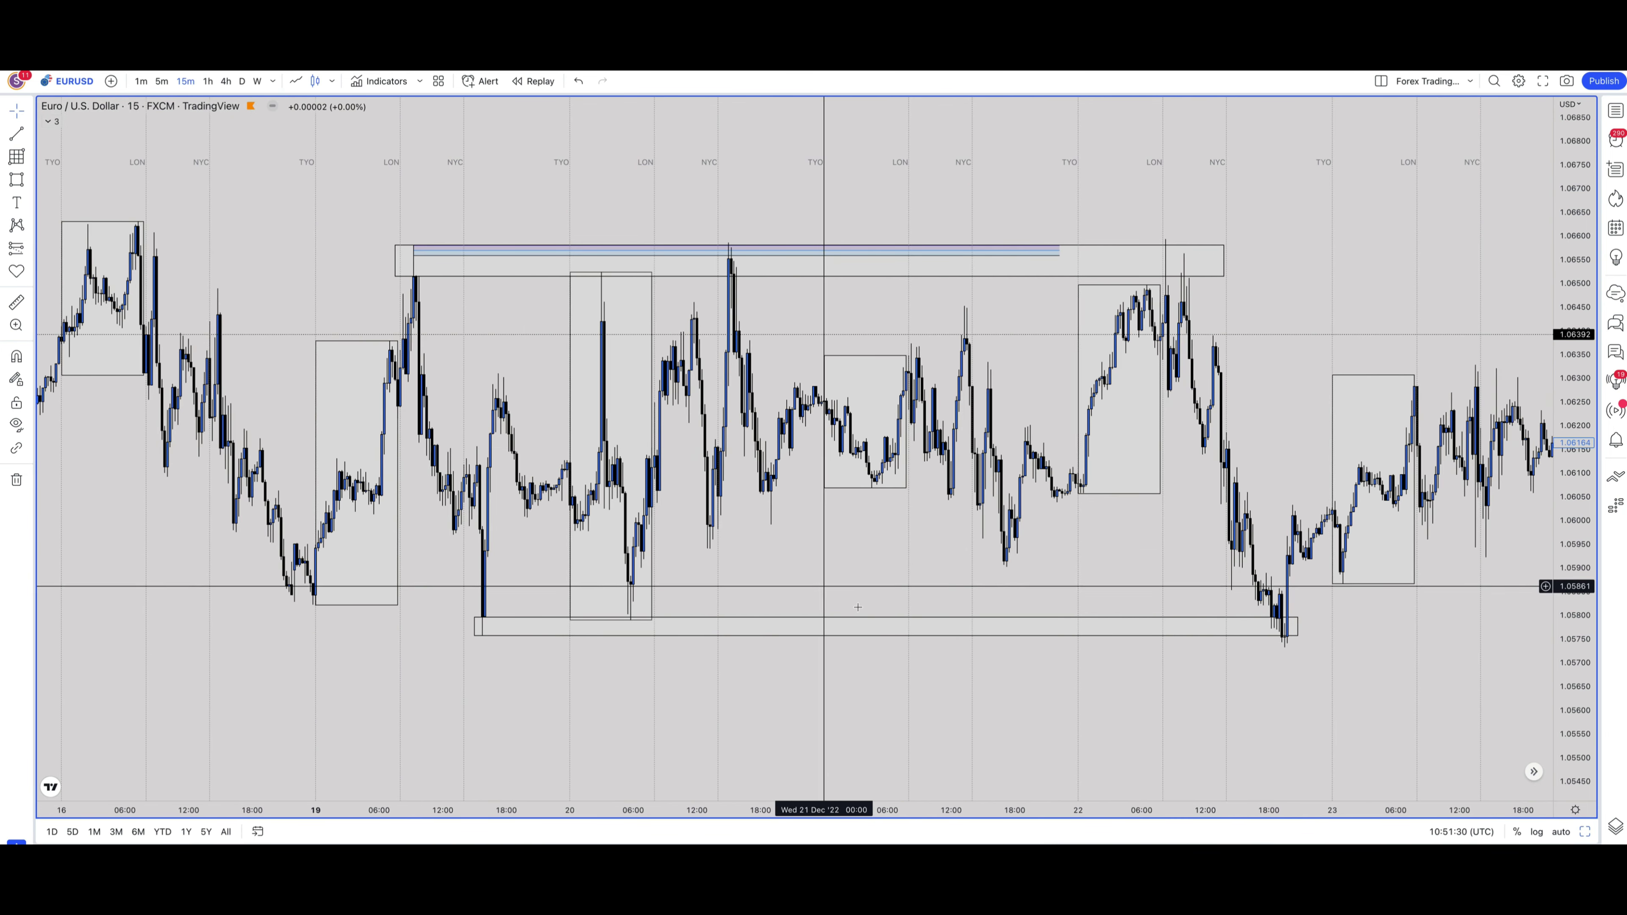
pyautogui.moveTo(994, 819); pyautogui.dragTo(1050, 819)
pyautogui.moveTo(803, 449); pyautogui.dragTo(898, 449)
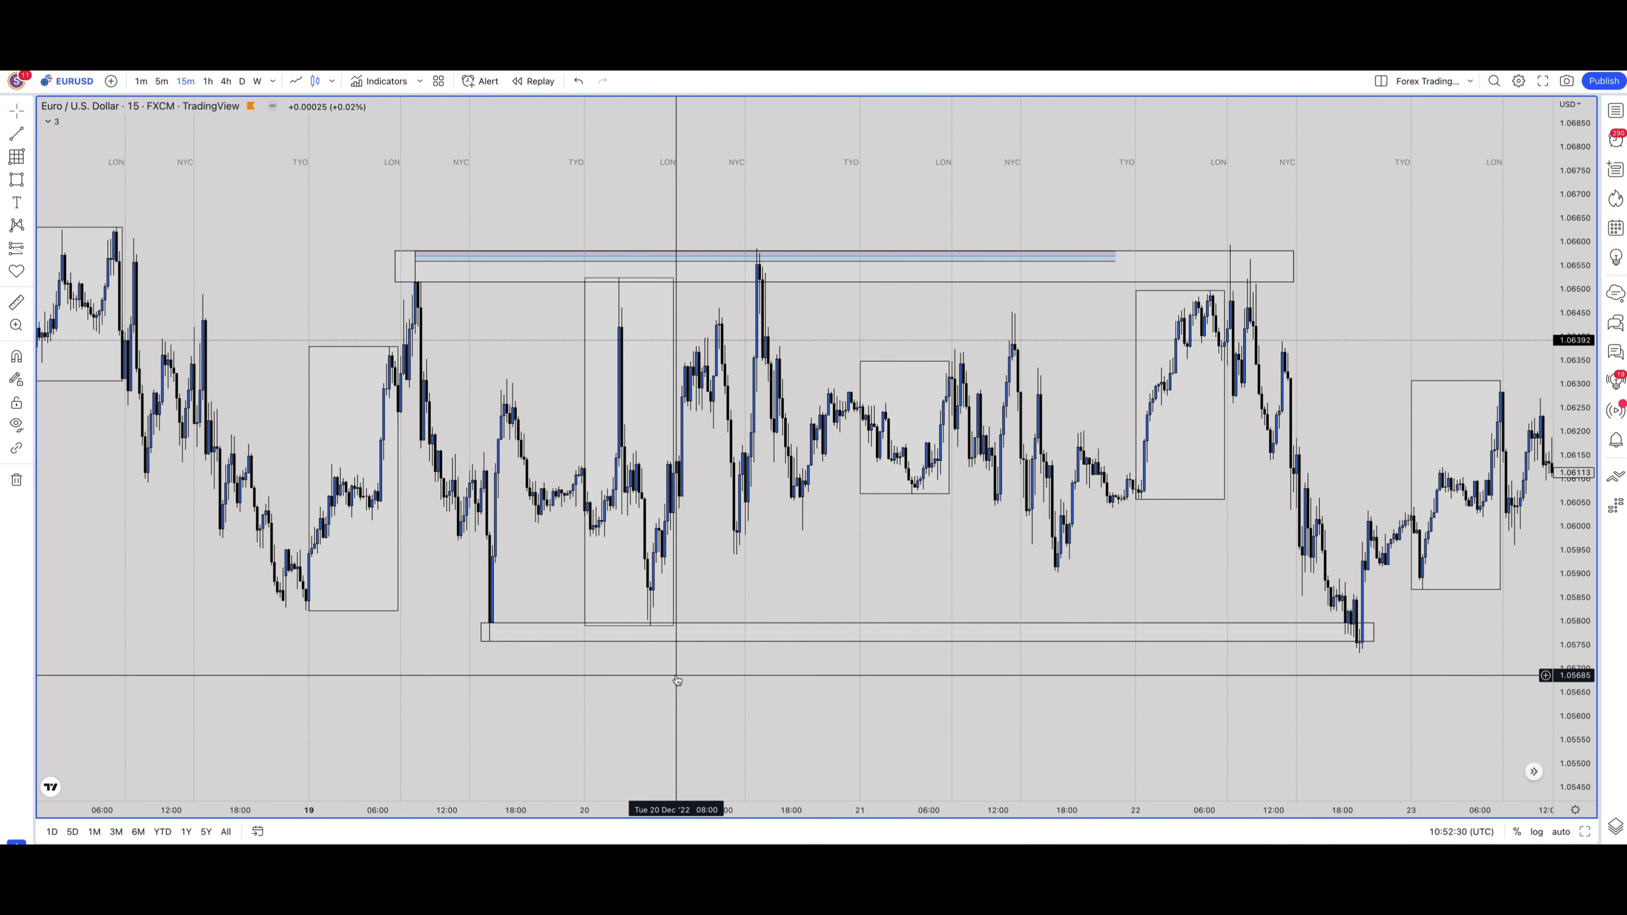
pyautogui.click(427, 255)
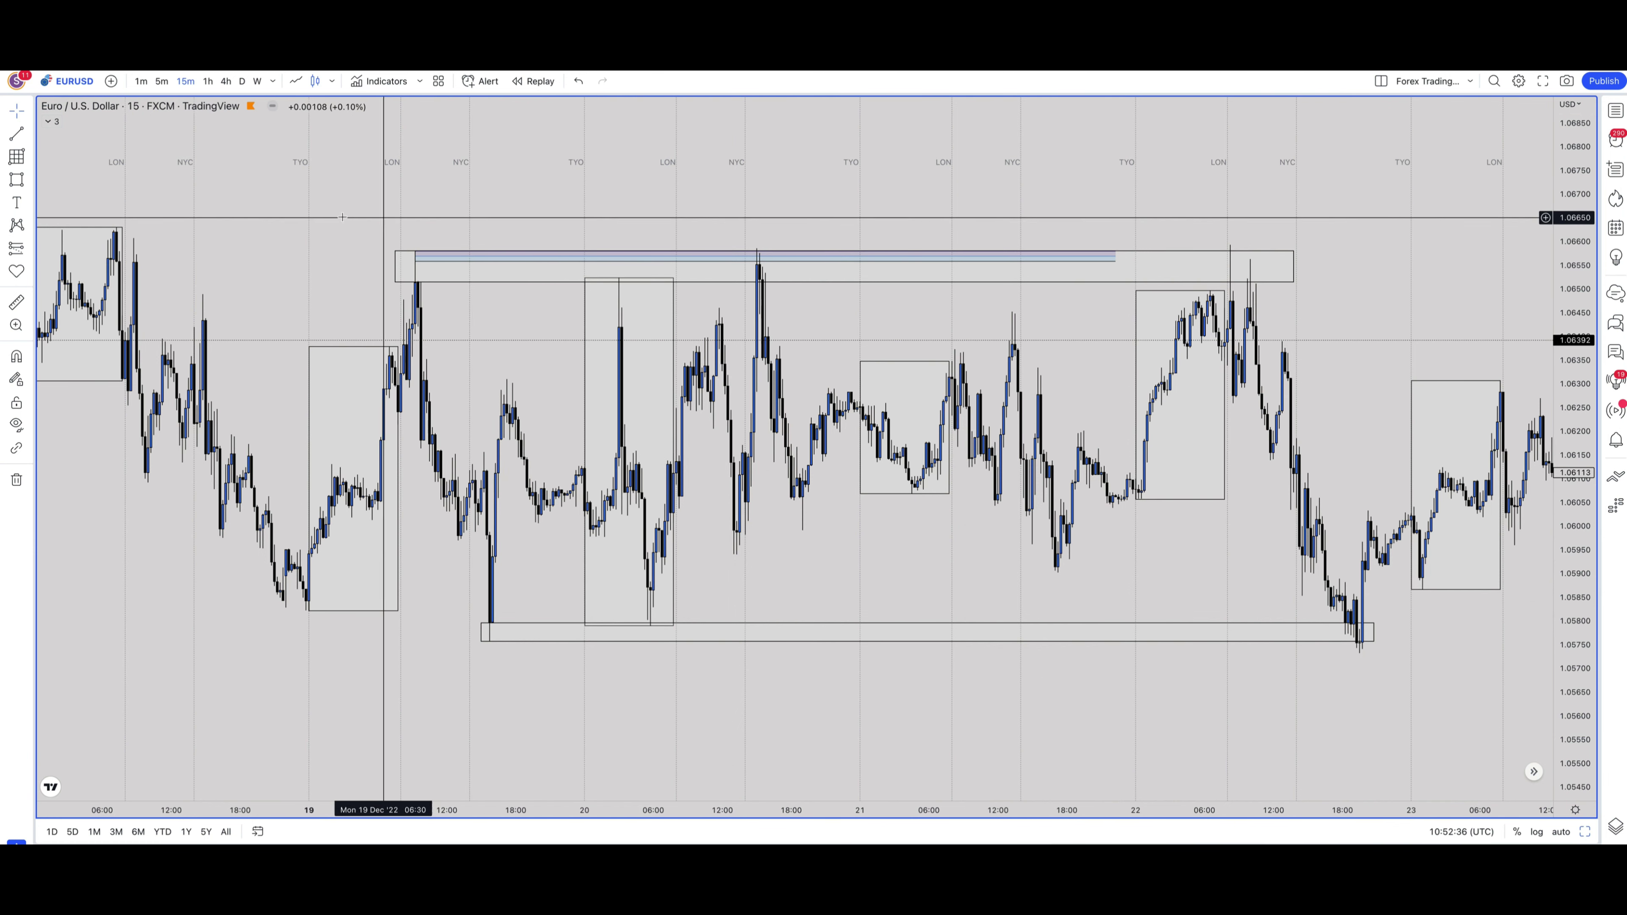
# Step: Expand the chart's indicator legend and switch the SFL Session Opens indicator off and back on
pyautogui.click(47, 124)
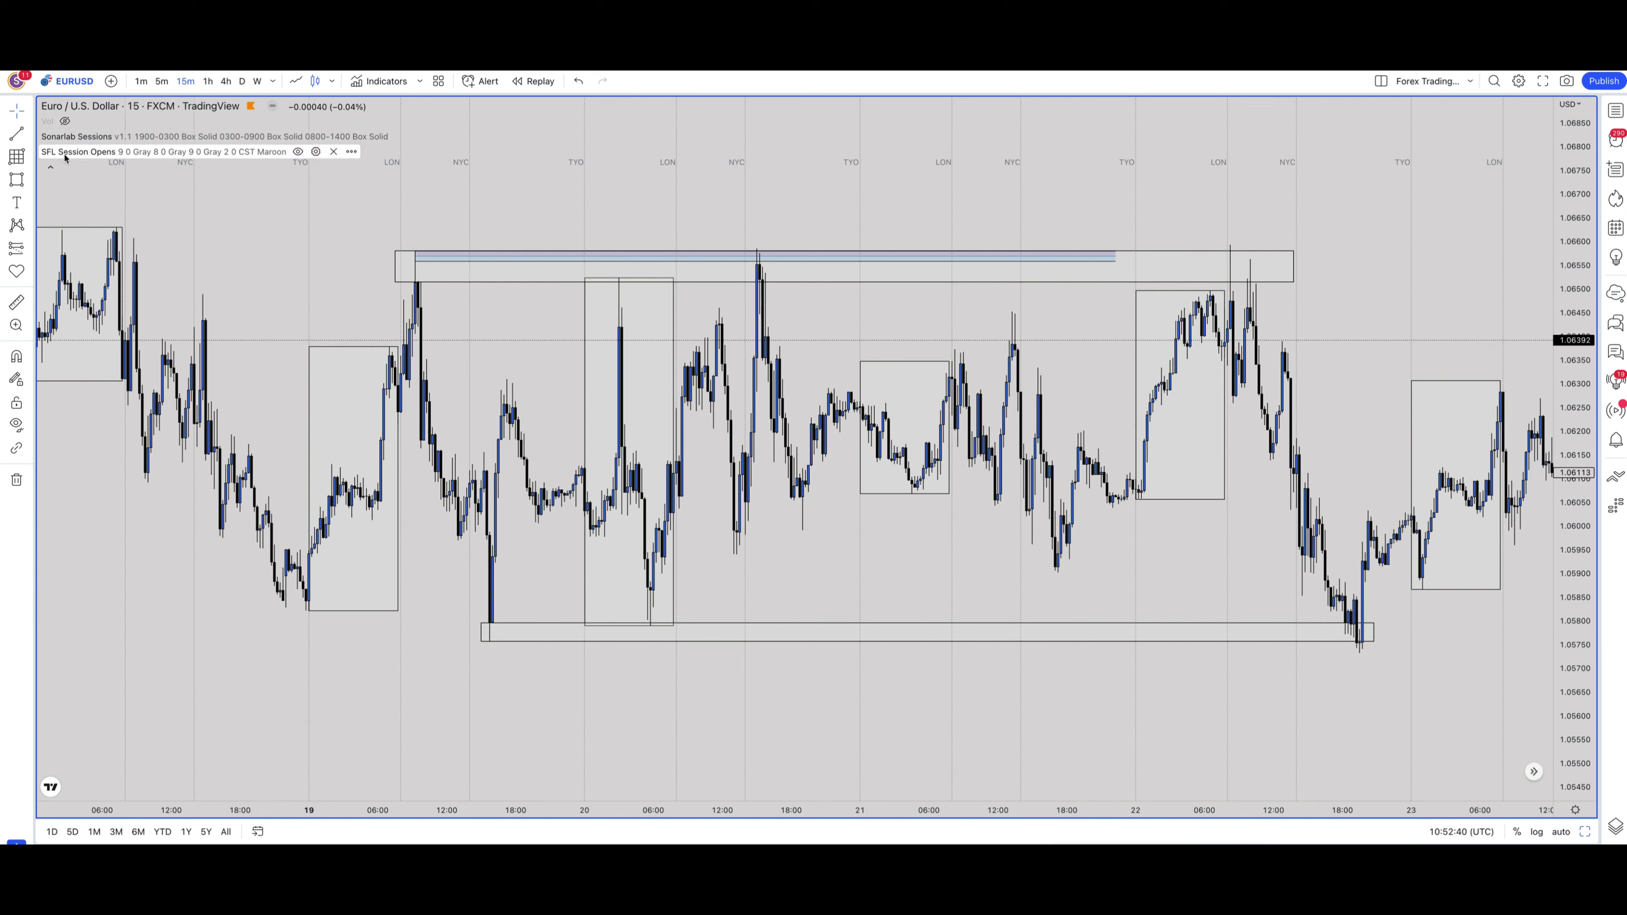
pyautogui.click(298, 152)
pyautogui.click(298, 152)
# Step: Disable and re-enable the Tokyo and London opens in the SFL Session Opens settings
pyautogui.click(316, 151)
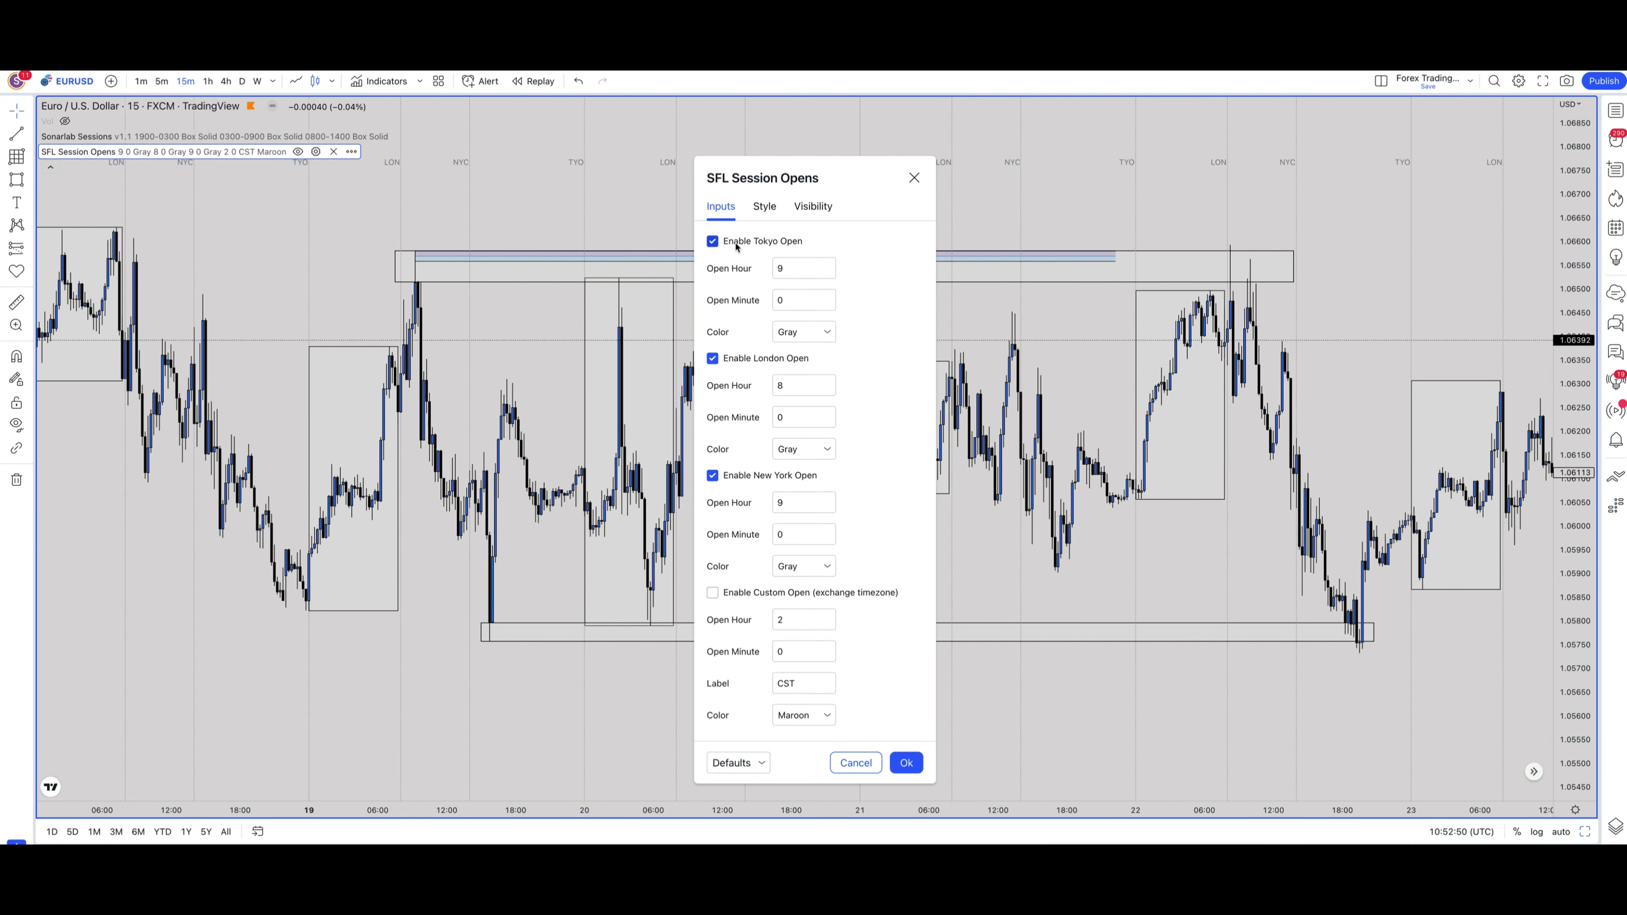
pyautogui.click(712, 244)
pyautogui.click(713, 360)
pyautogui.click(712, 241)
pyautogui.click(713, 359)
# Step: Try Maroon and Purple as the New York open colour and return it to Gray
pyautogui.click(820, 566)
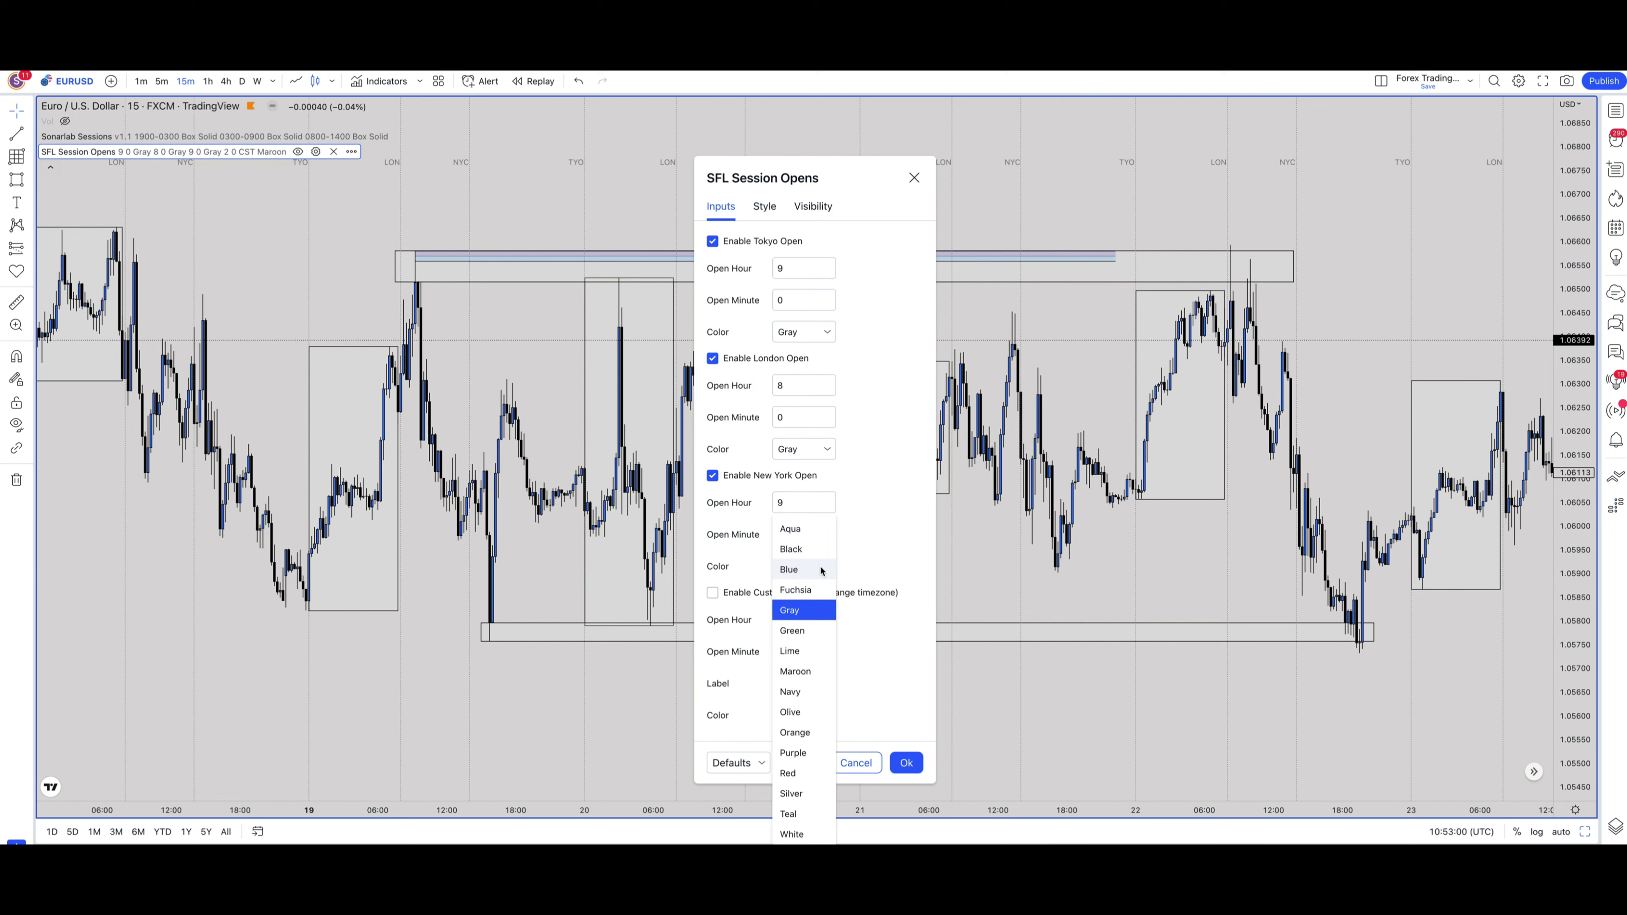
pyautogui.click(805, 670)
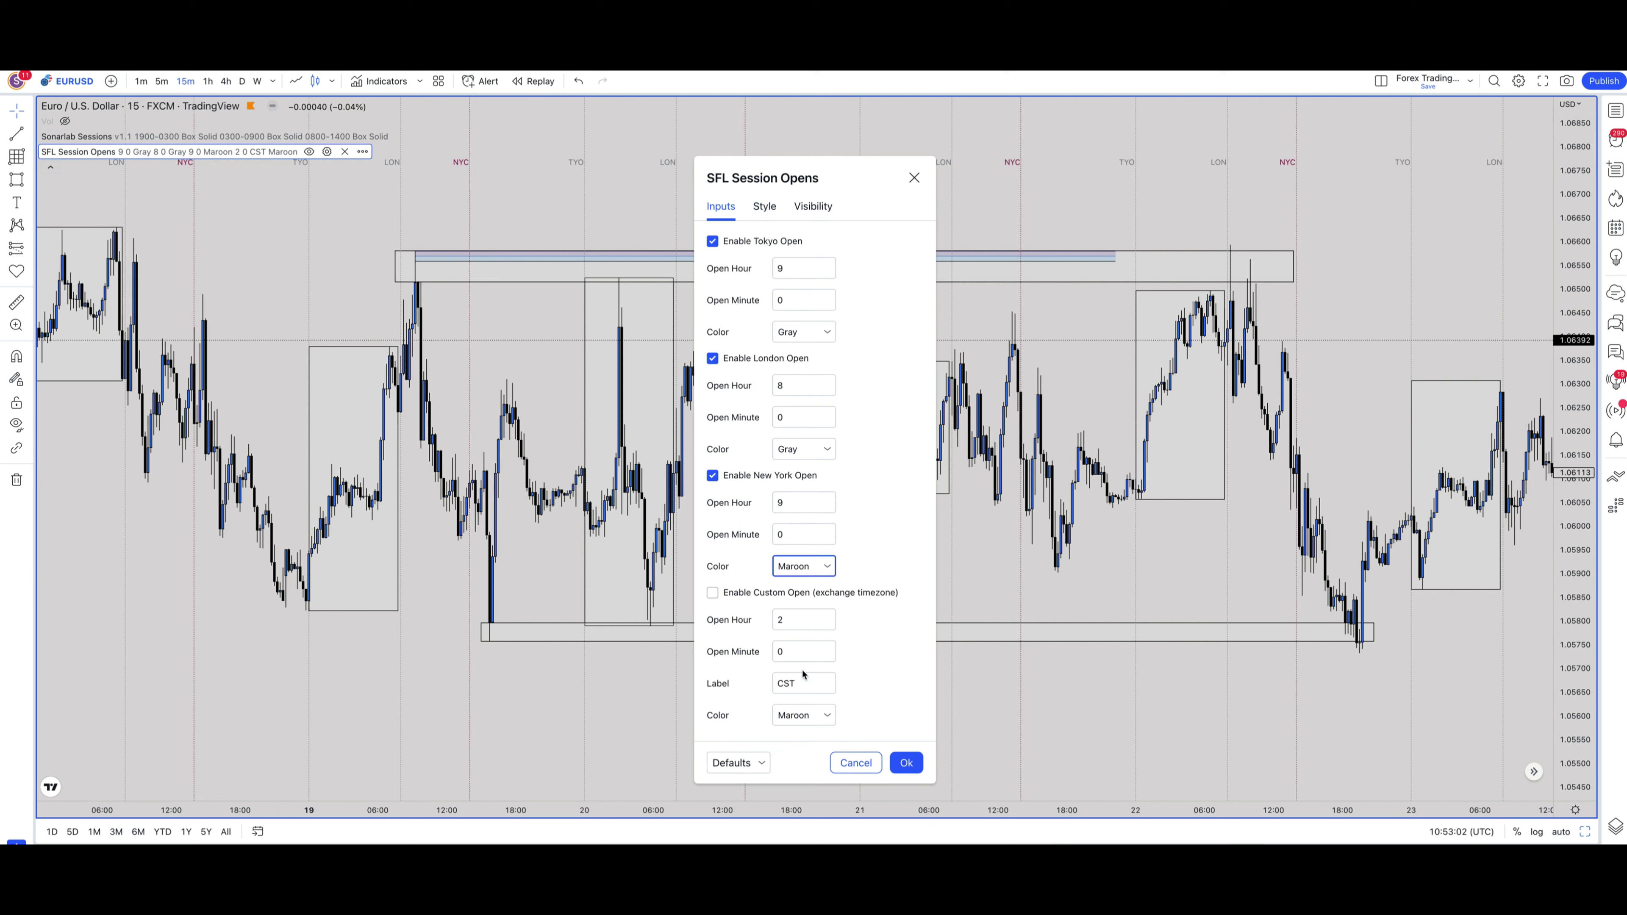
pyautogui.click(825, 566)
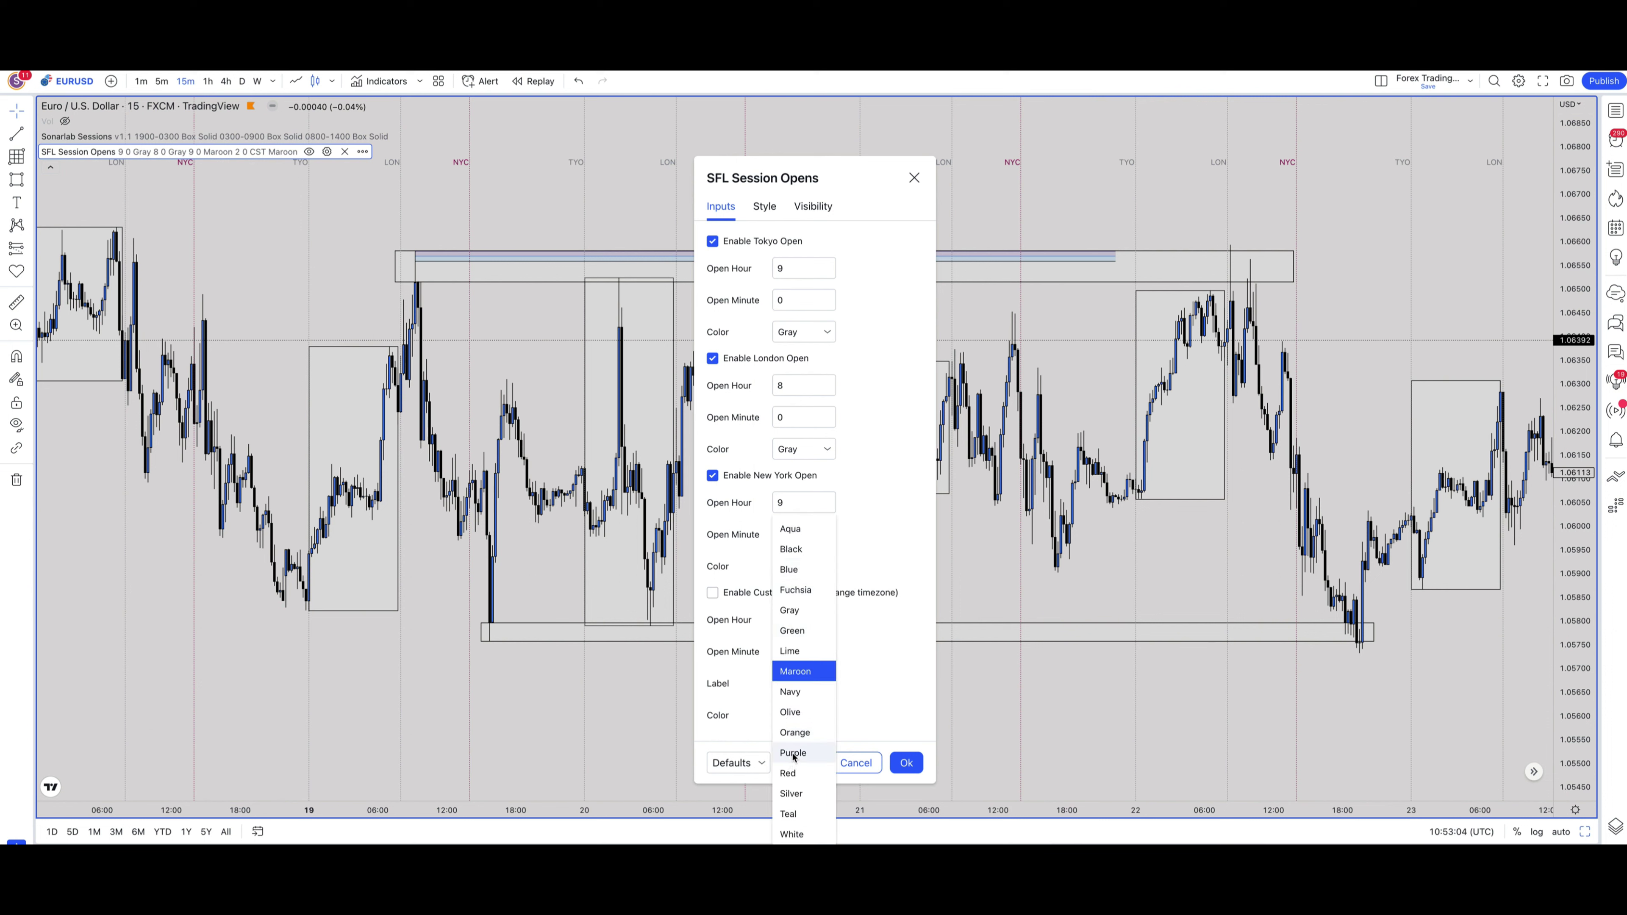
pyautogui.click(793, 754)
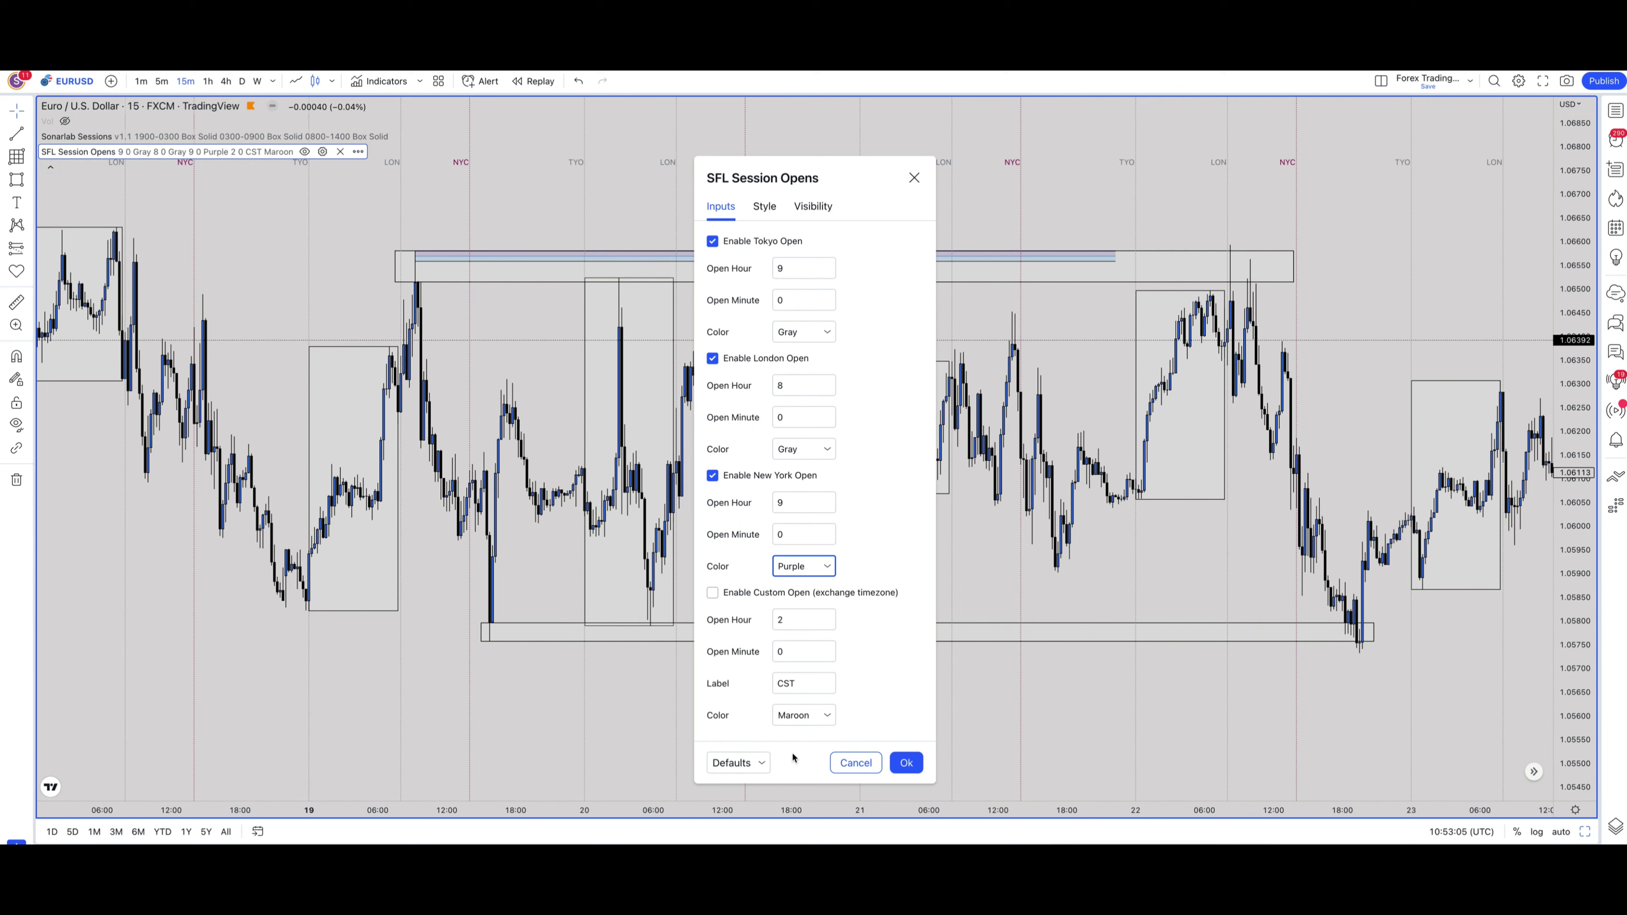
pyautogui.click(826, 566)
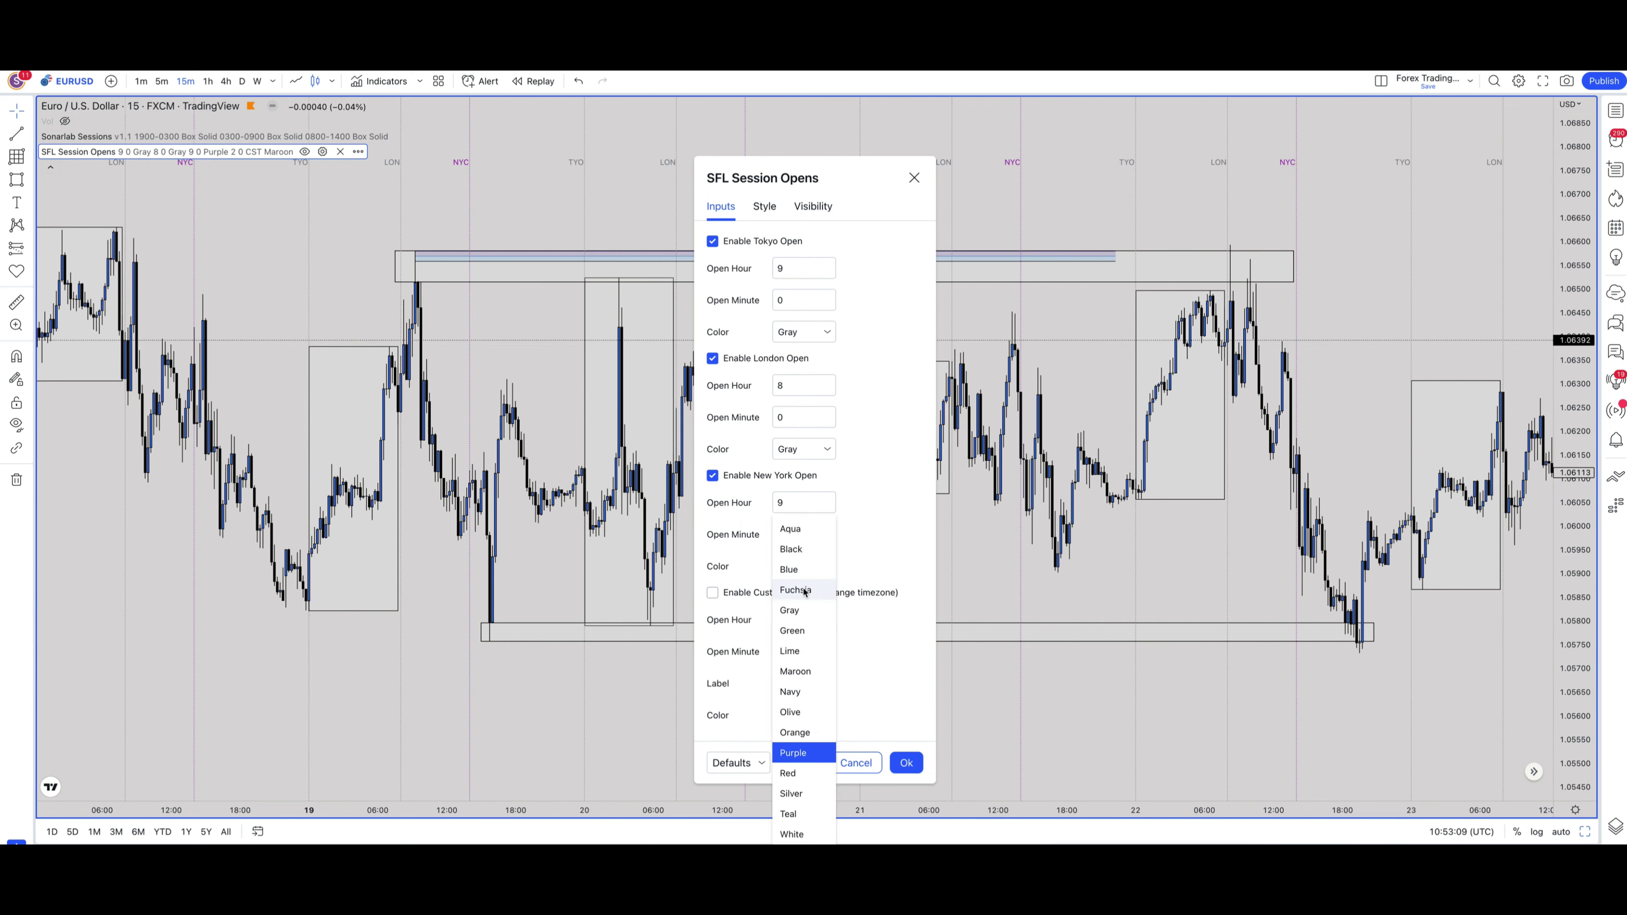
pyautogui.click(797, 612)
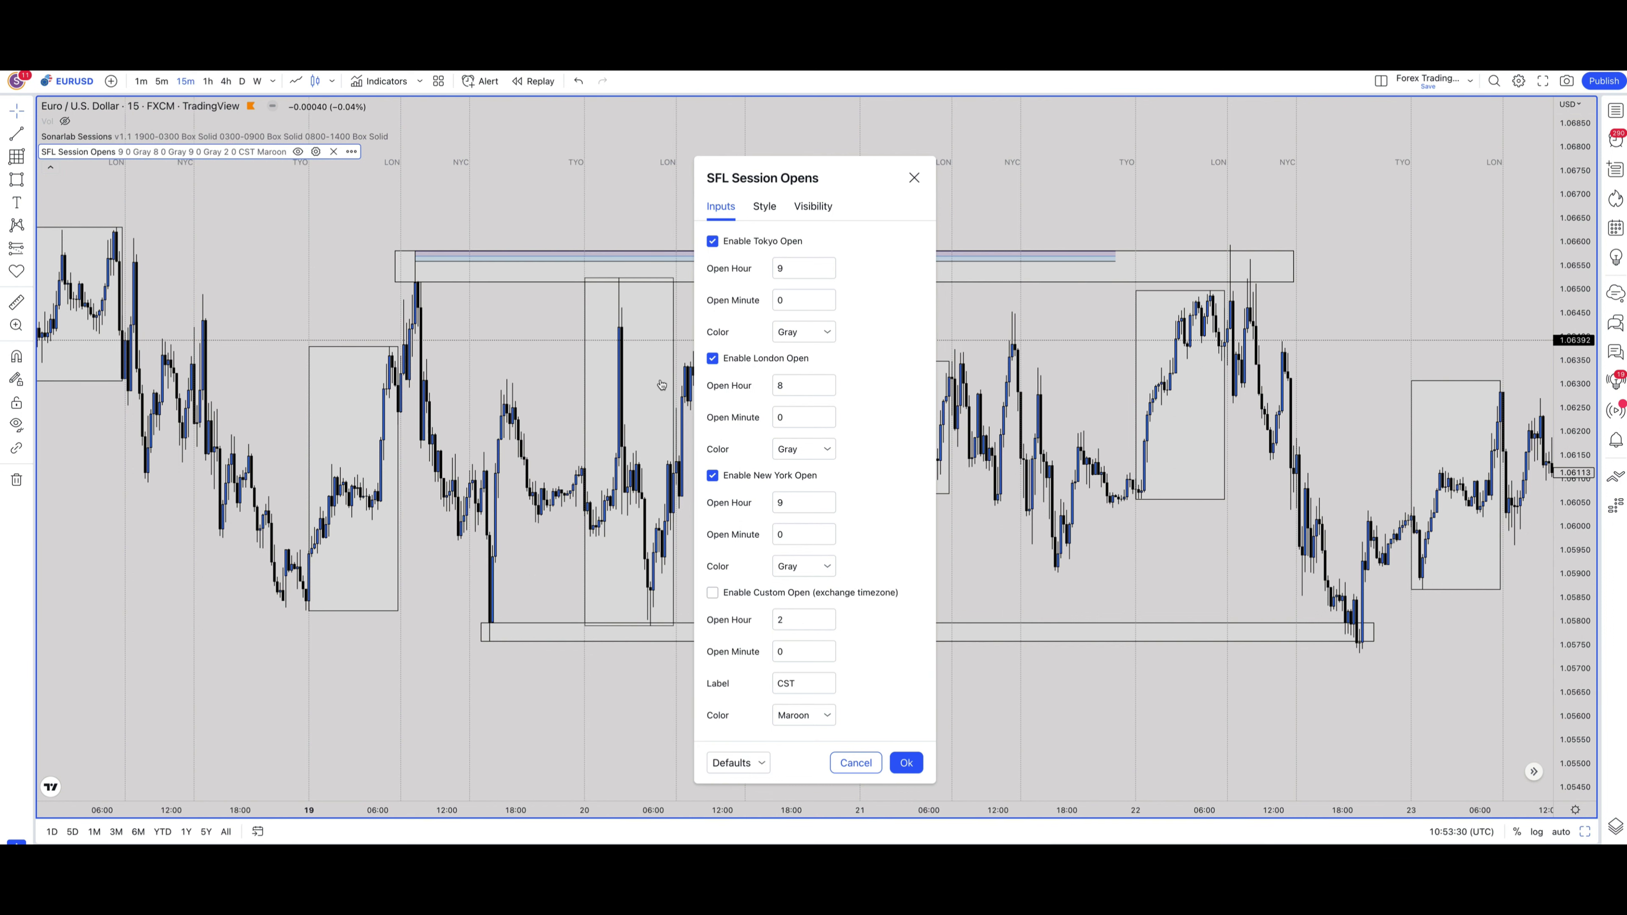
# Step: Switch the SFL Session Opens labels off and back on in its style options and accept the indicator settings
pyautogui.click(764, 206)
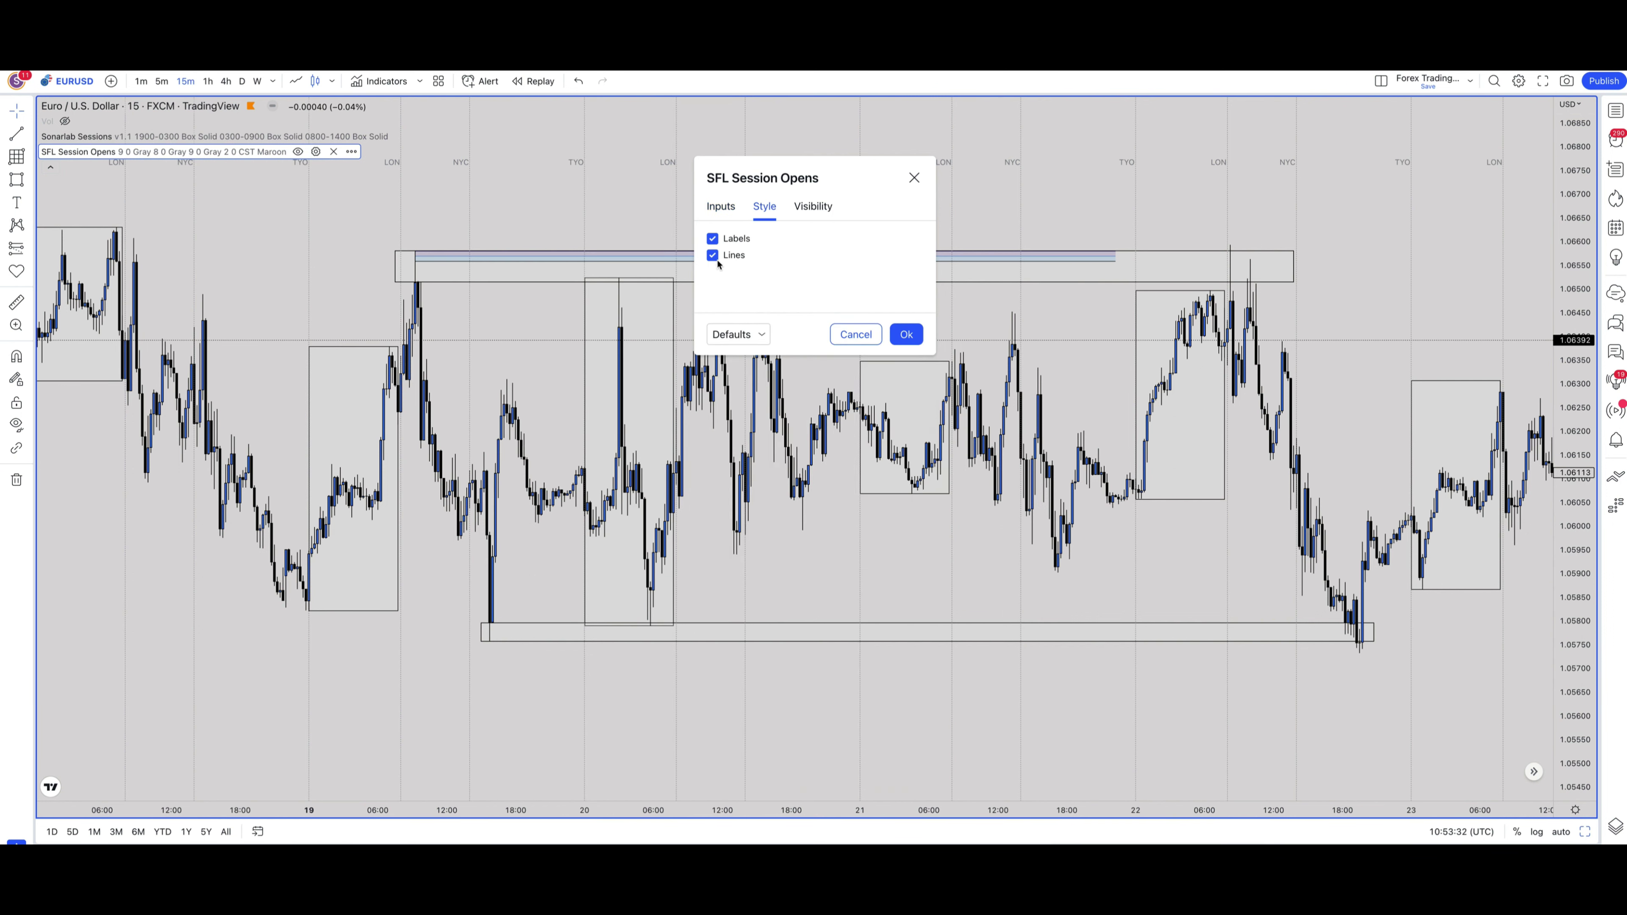
pyautogui.click(713, 239)
pyautogui.click(712, 240)
pyautogui.click(712, 239)
pyautogui.click(712, 239)
pyautogui.click(712, 239)
pyautogui.click(720, 206)
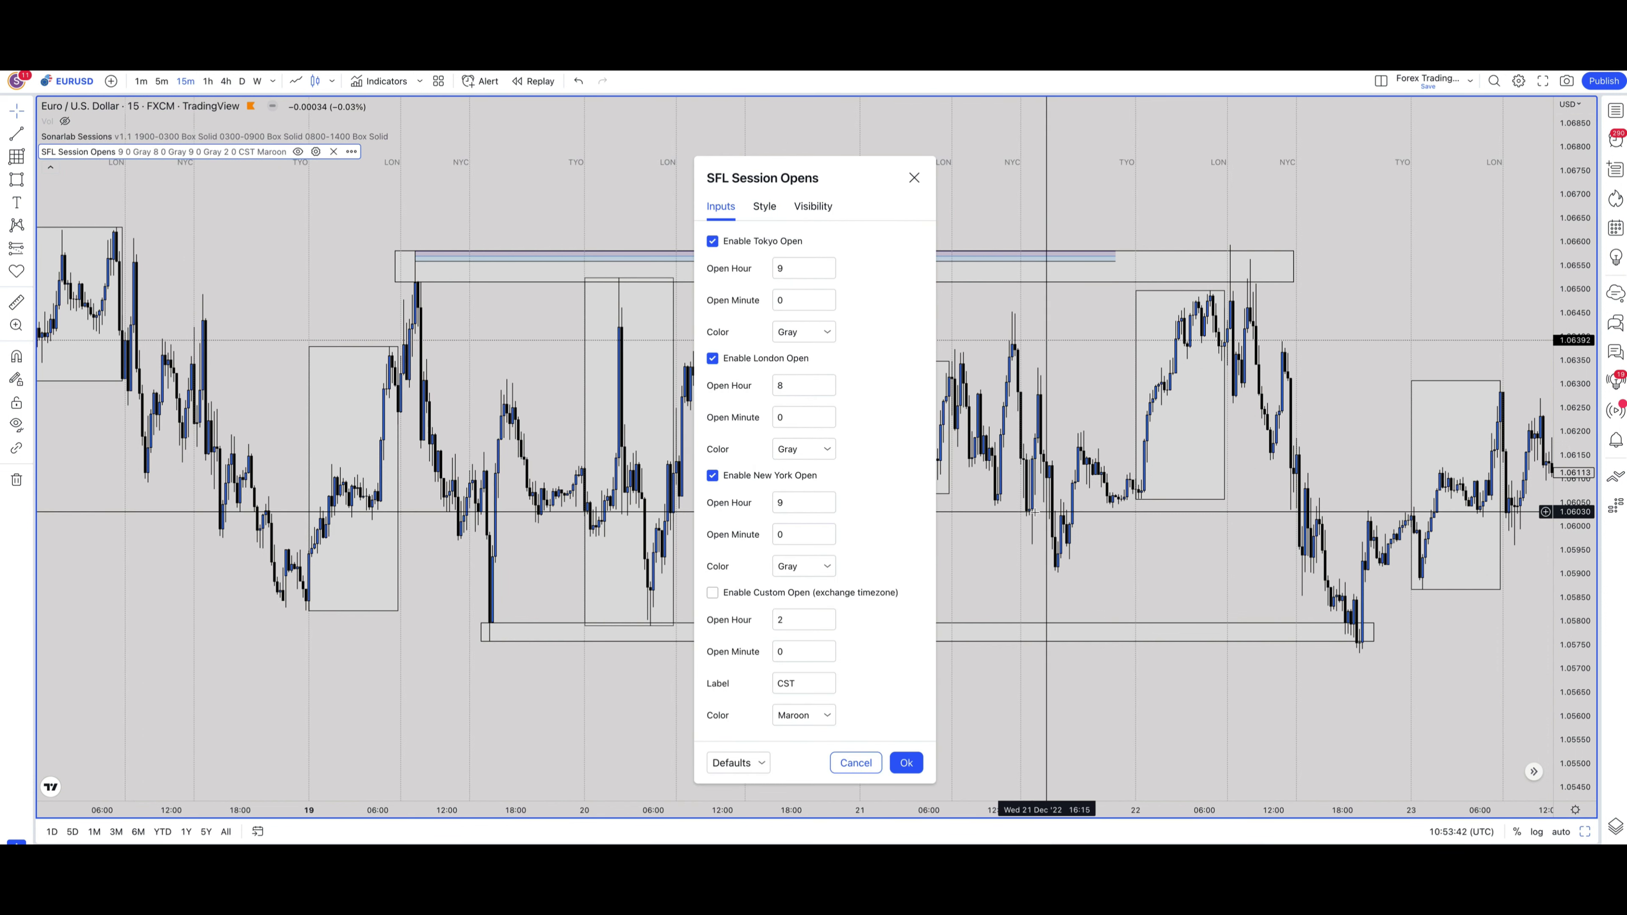
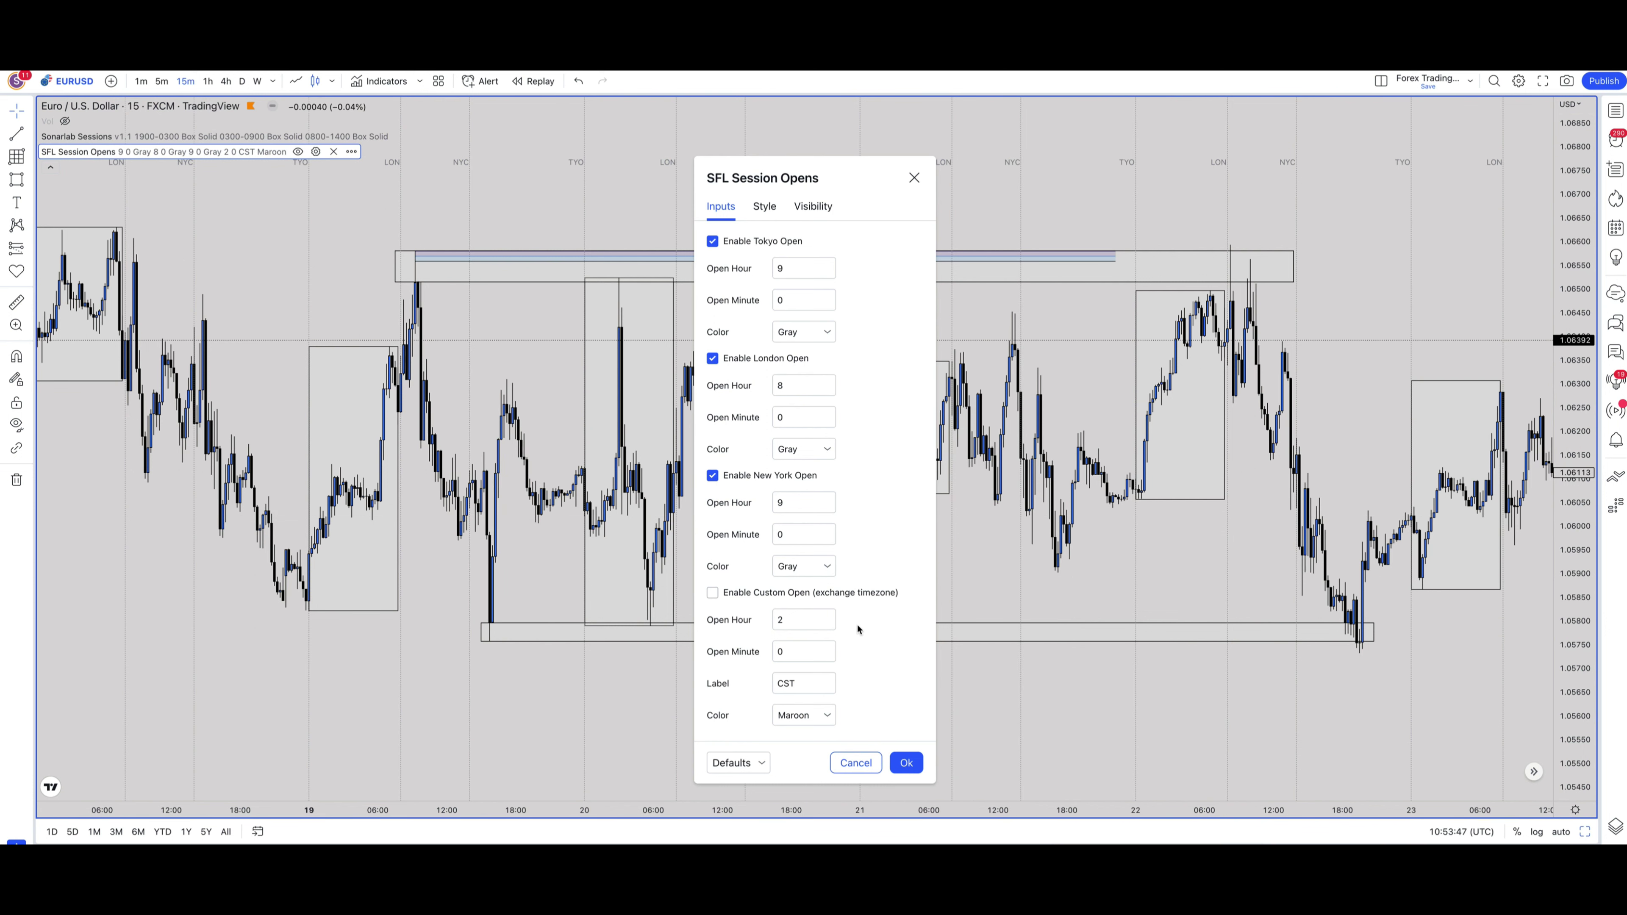
pyautogui.click(907, 764)
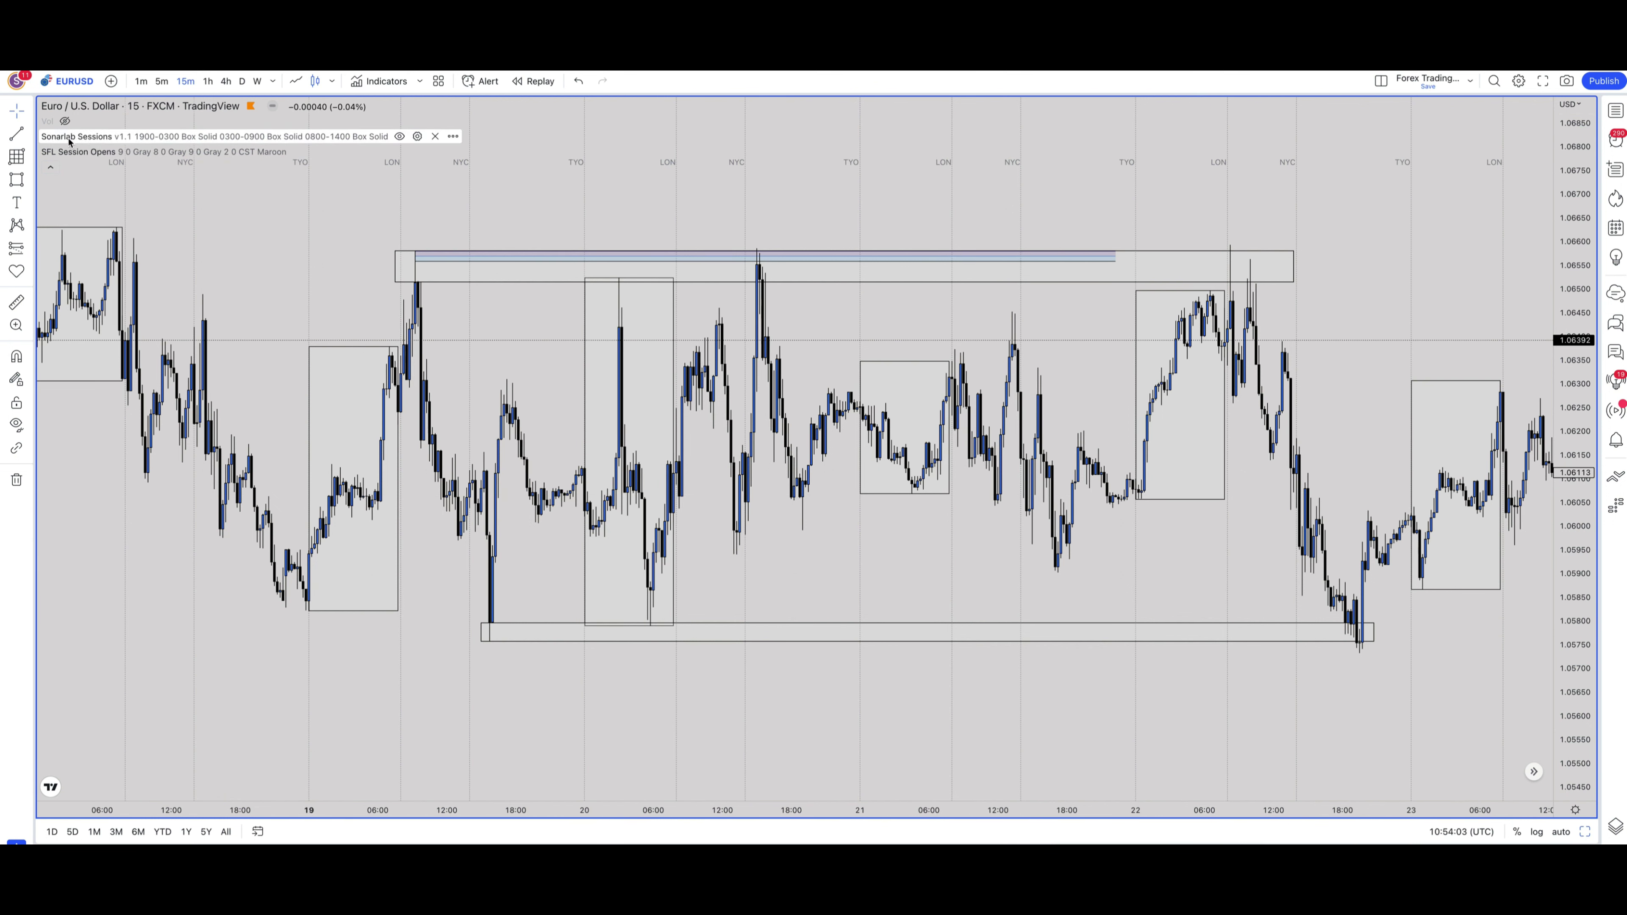
# Step: Hide and show the Sonarlab Sessions indicator and look through its session input settings
pyautogui.click(399, 137)
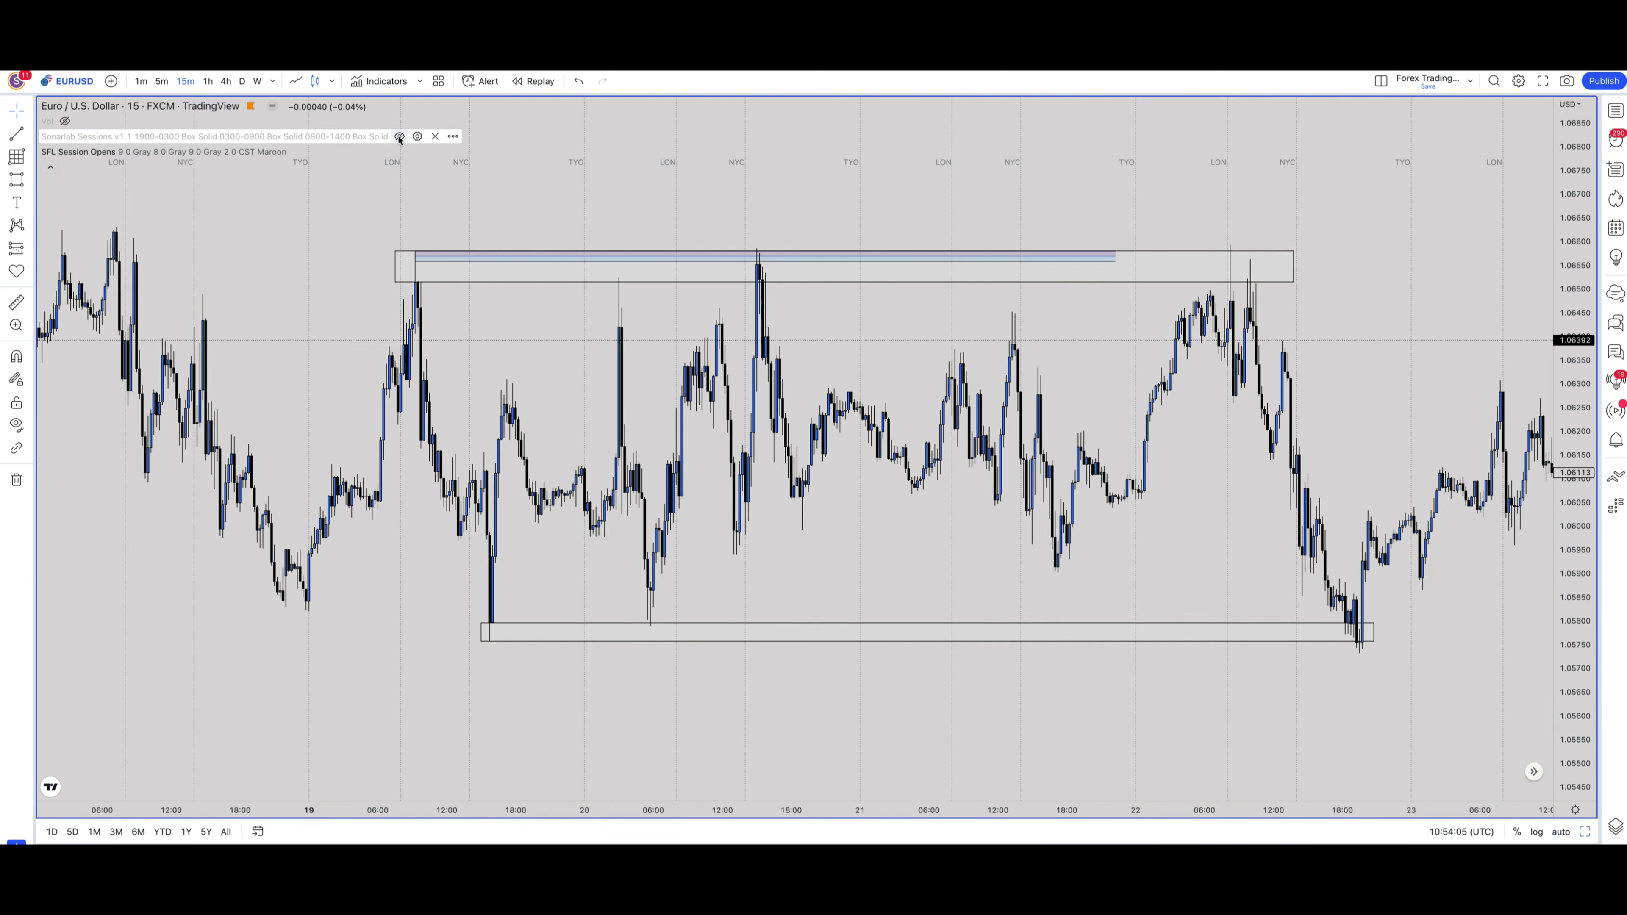
pyautogui.click(399, 136)
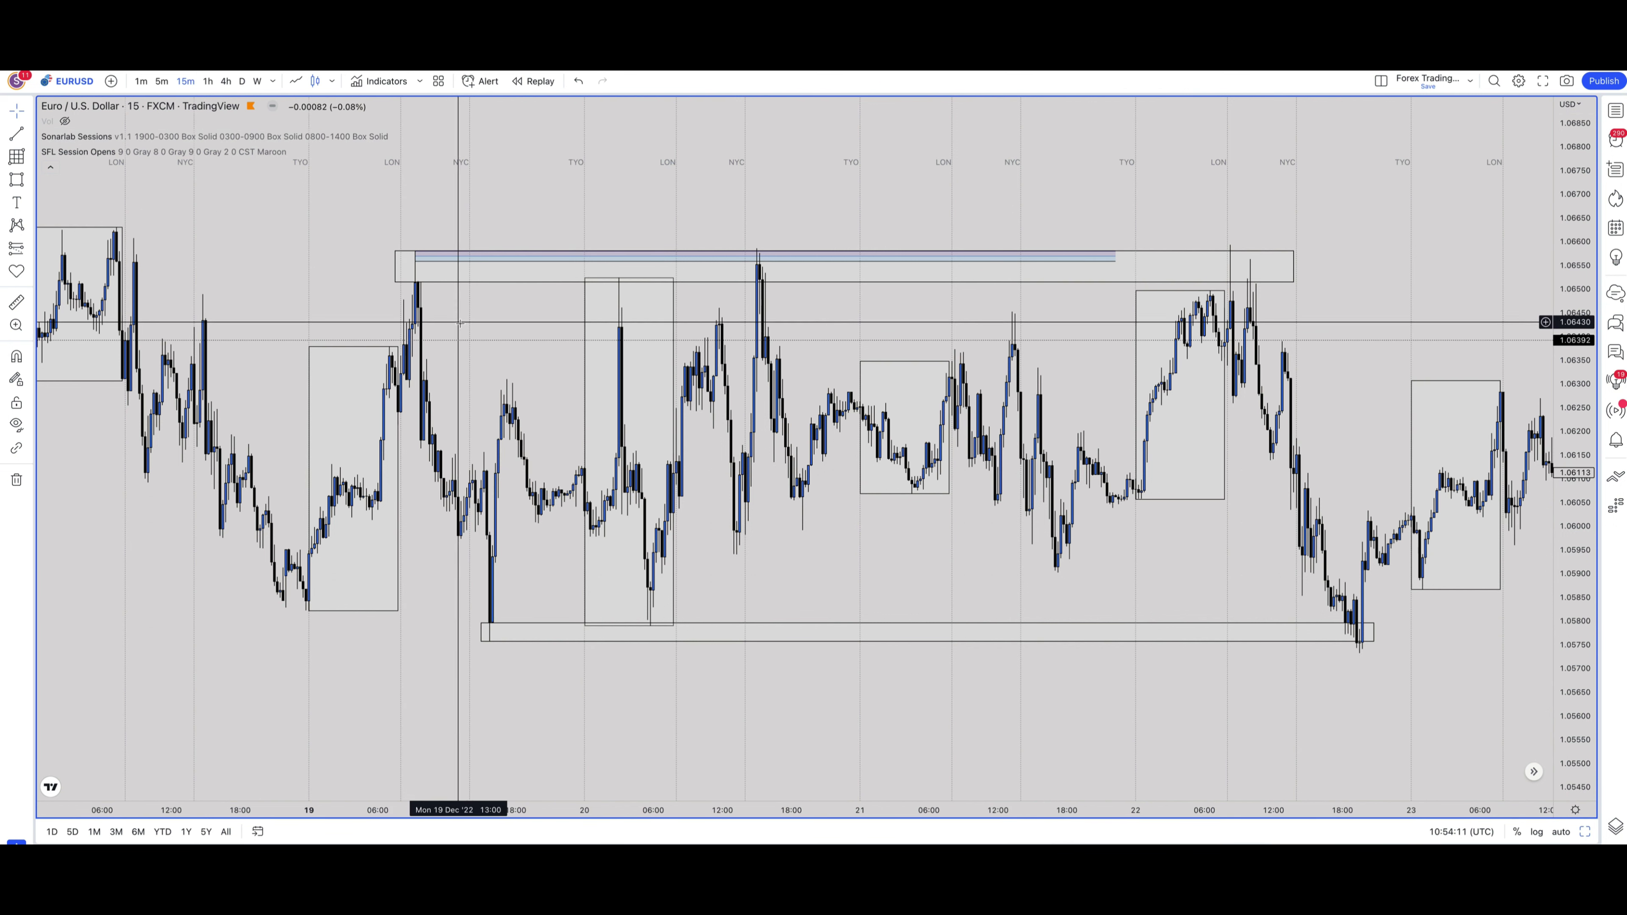
pyautogui.moveTo(315, 150)
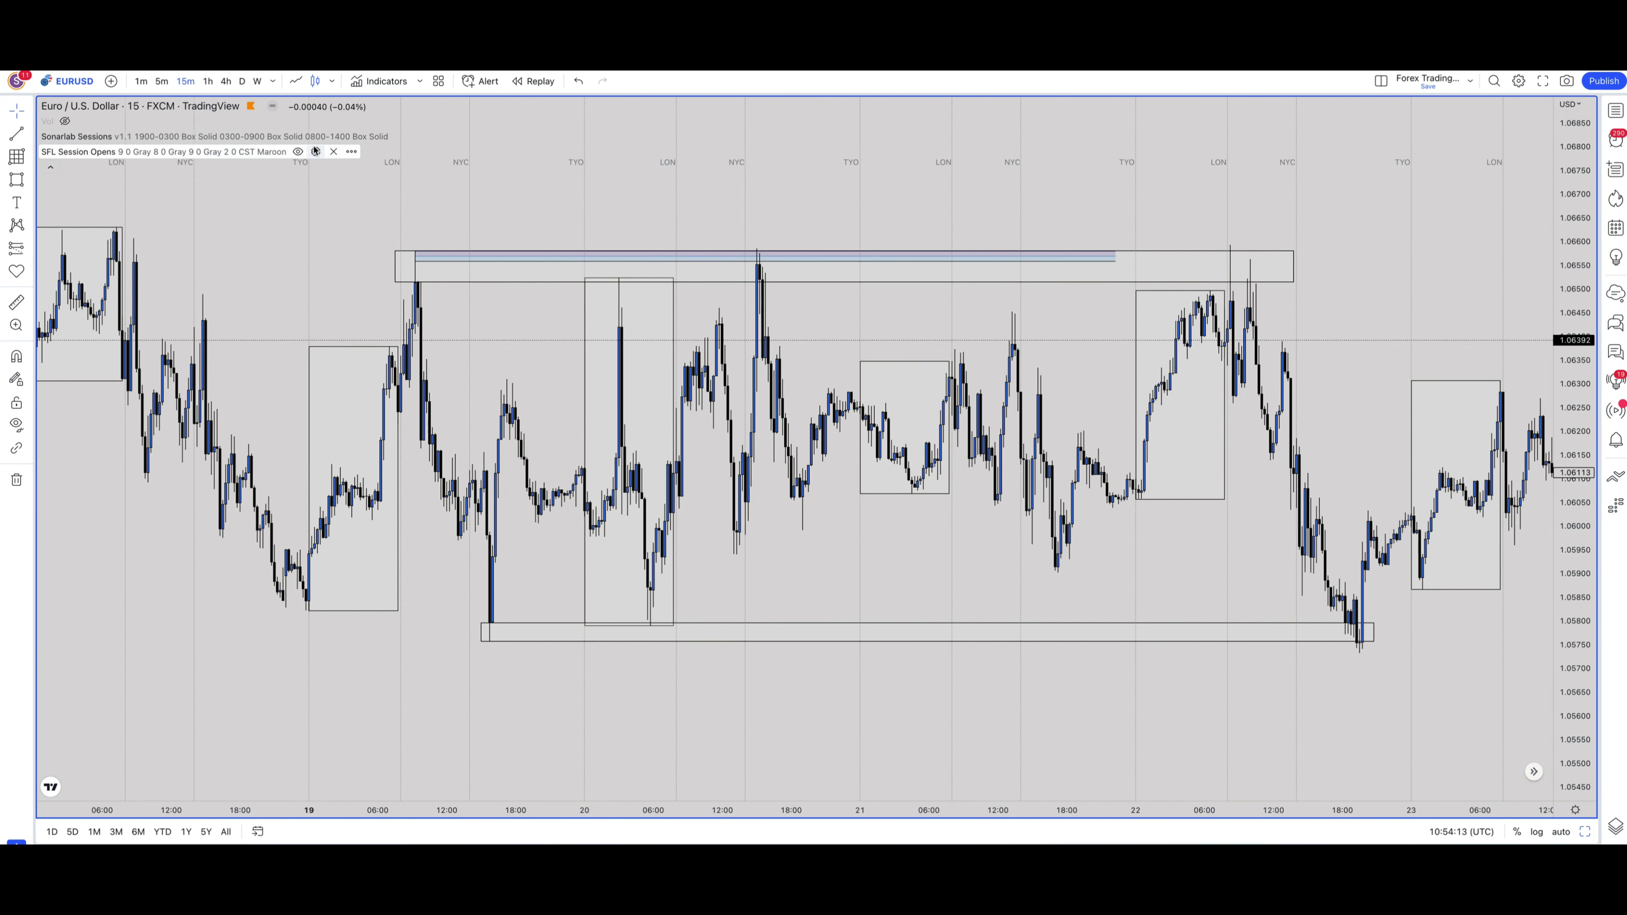
pyautogui.click(417, 136)
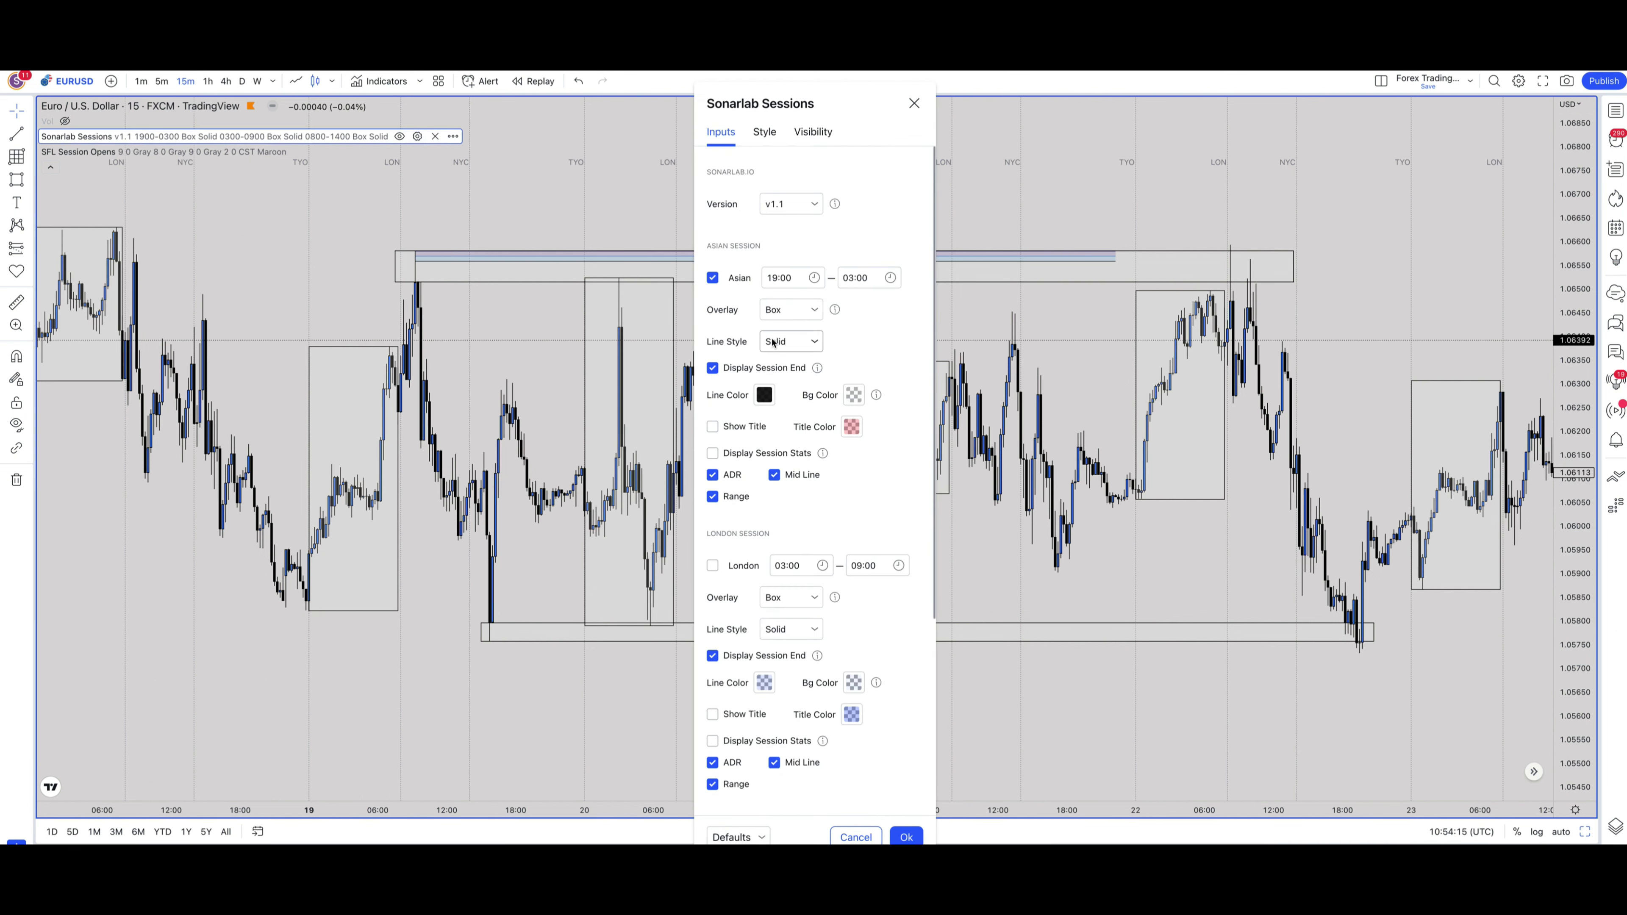
pyautogui.scroll(-5, 864, 508)
pyautogui.scroll(5, 864, 506)
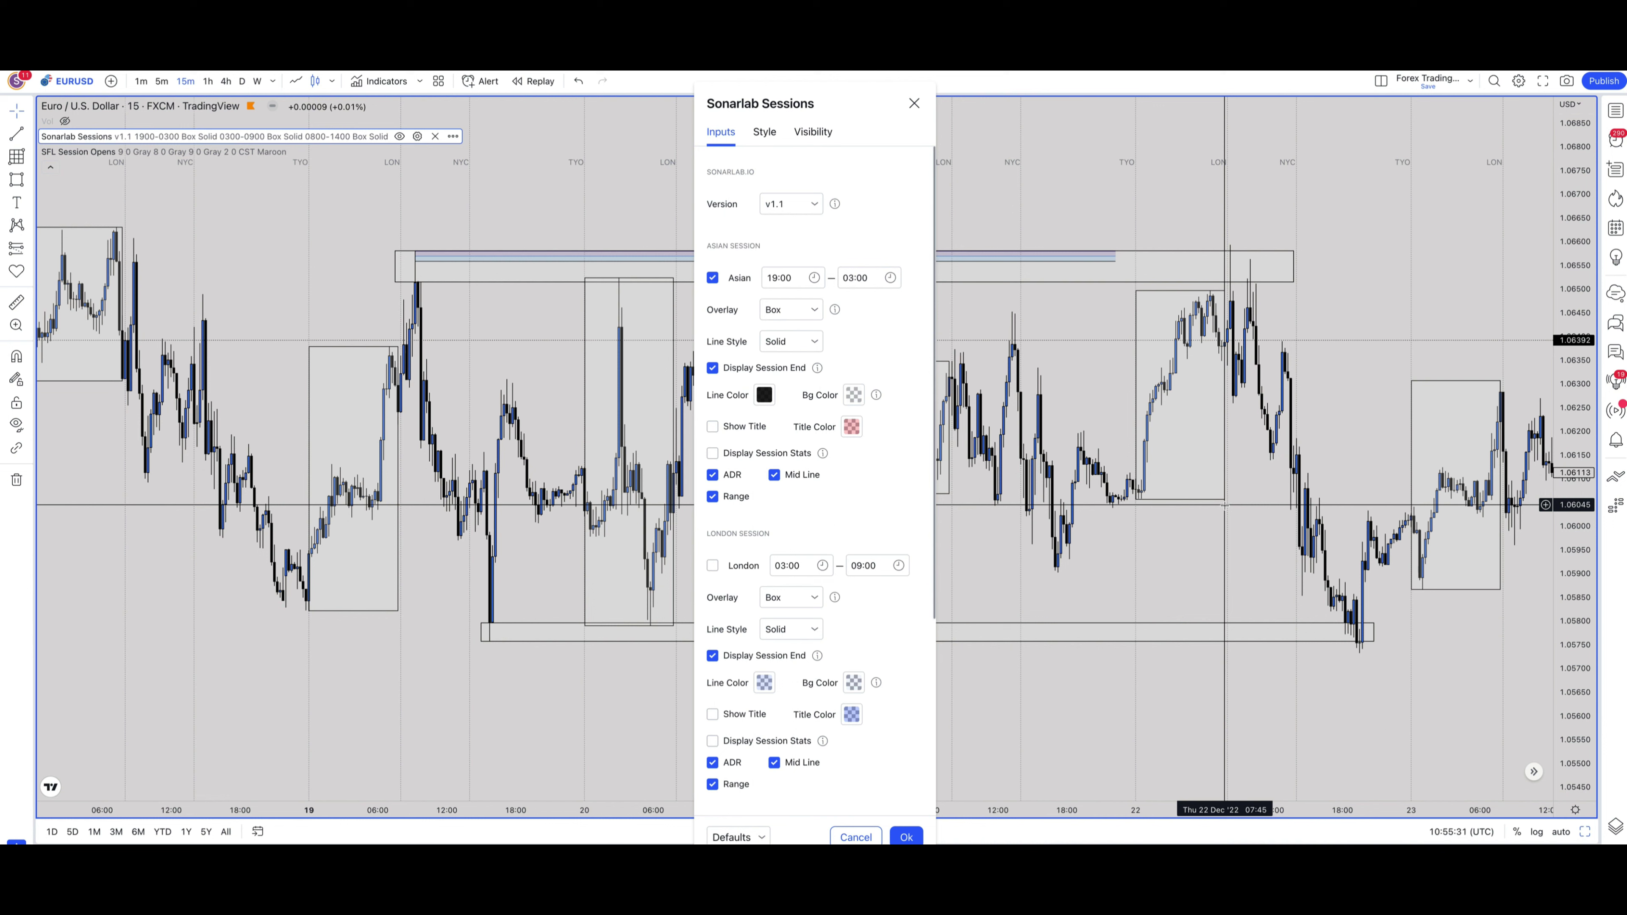
# Step: Switch the Asian session's end display off and on, and try blue, purple and green backgrounds before restoring light grey
pyautogui.click(715, 369)
pyautogui.click(715, 369)
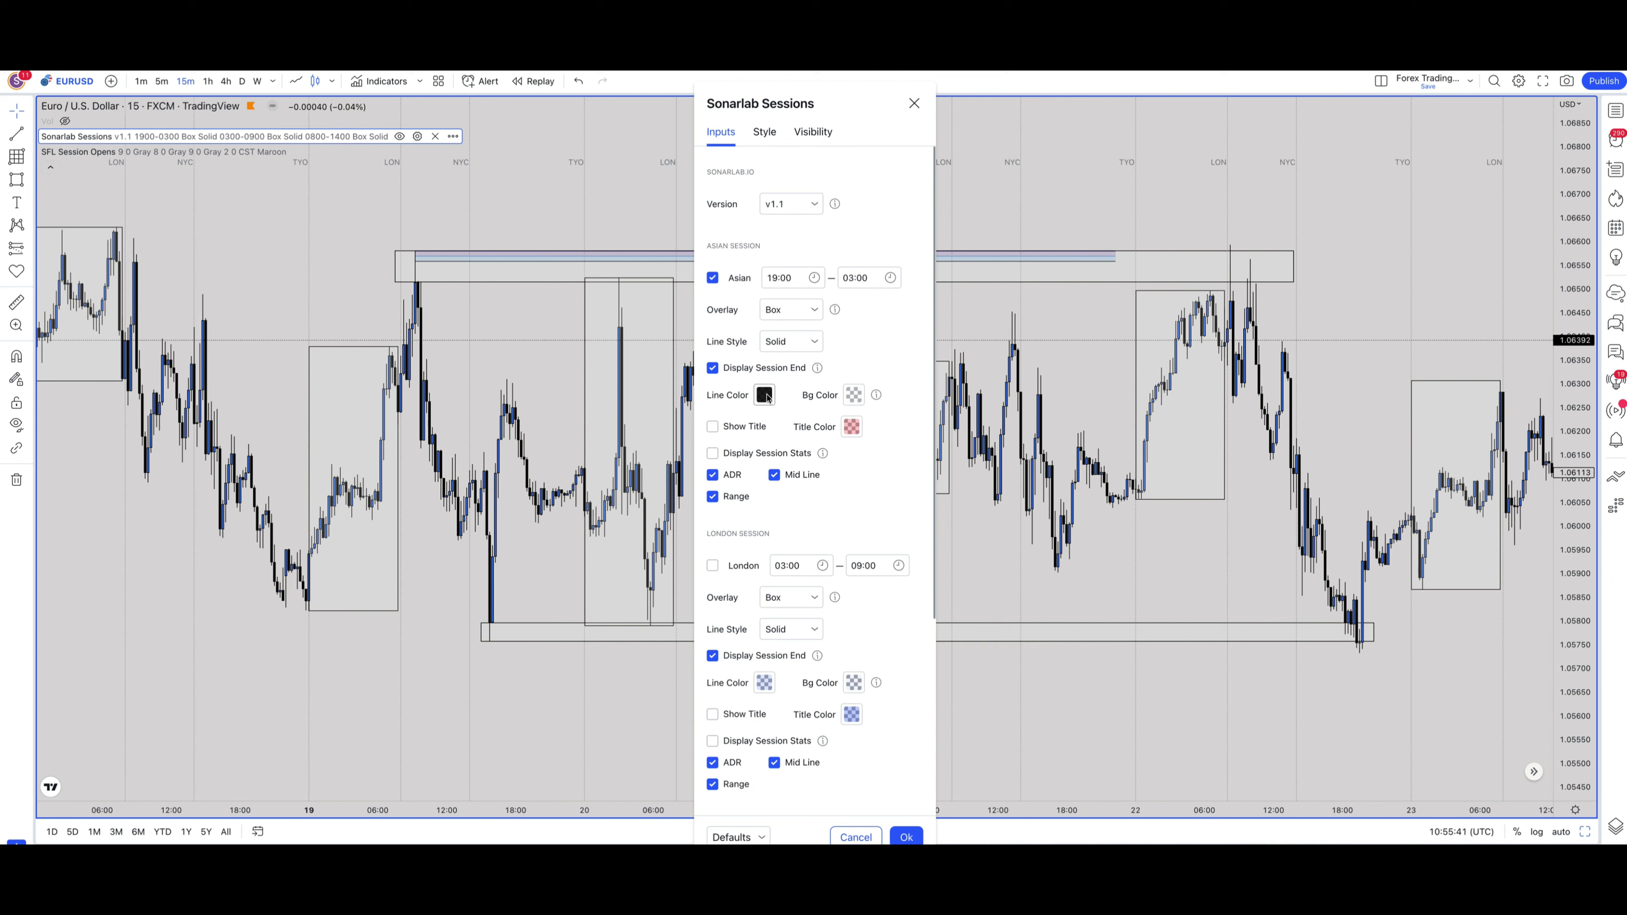
pyautogui.click(853, 395)
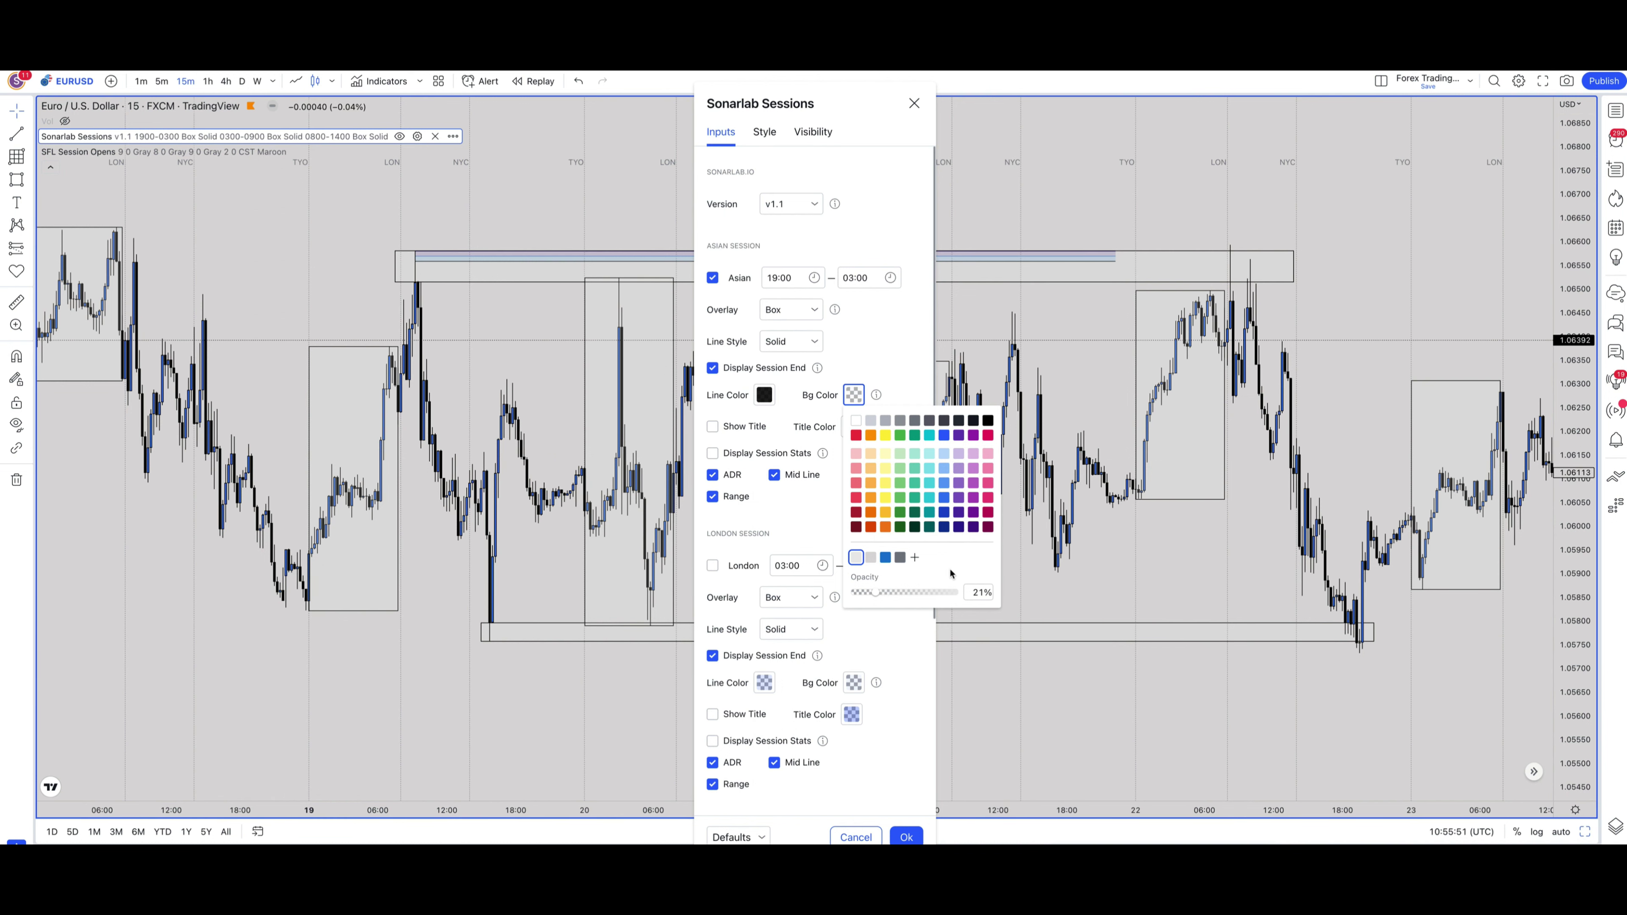
pyautogui.click(885, 558)
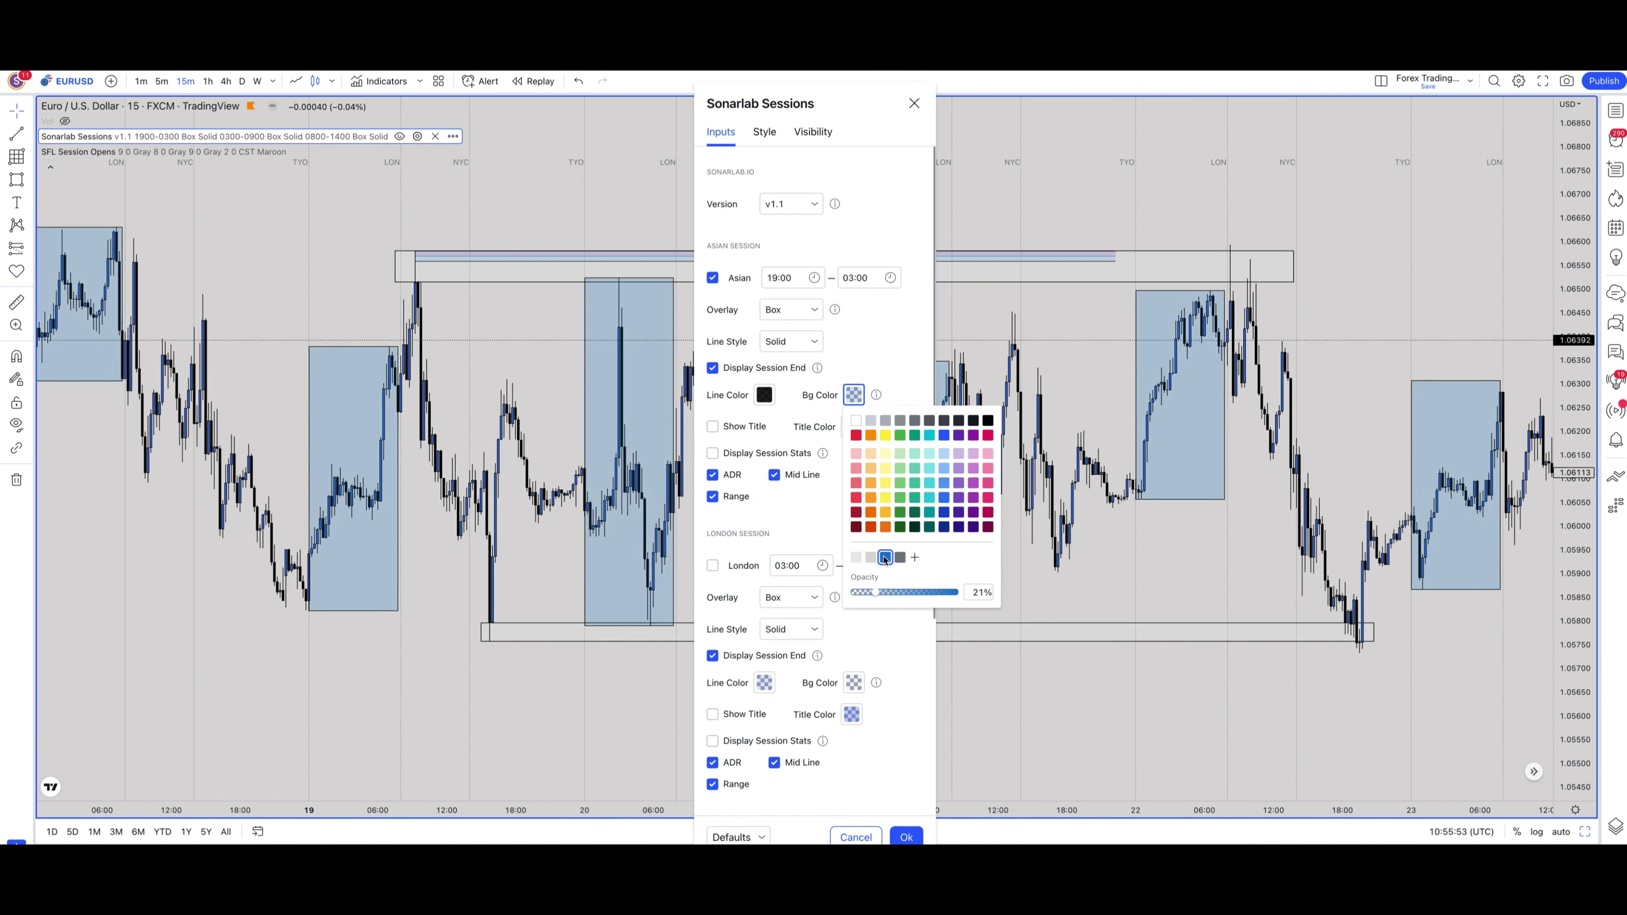
pyautogui.click(856, 558)
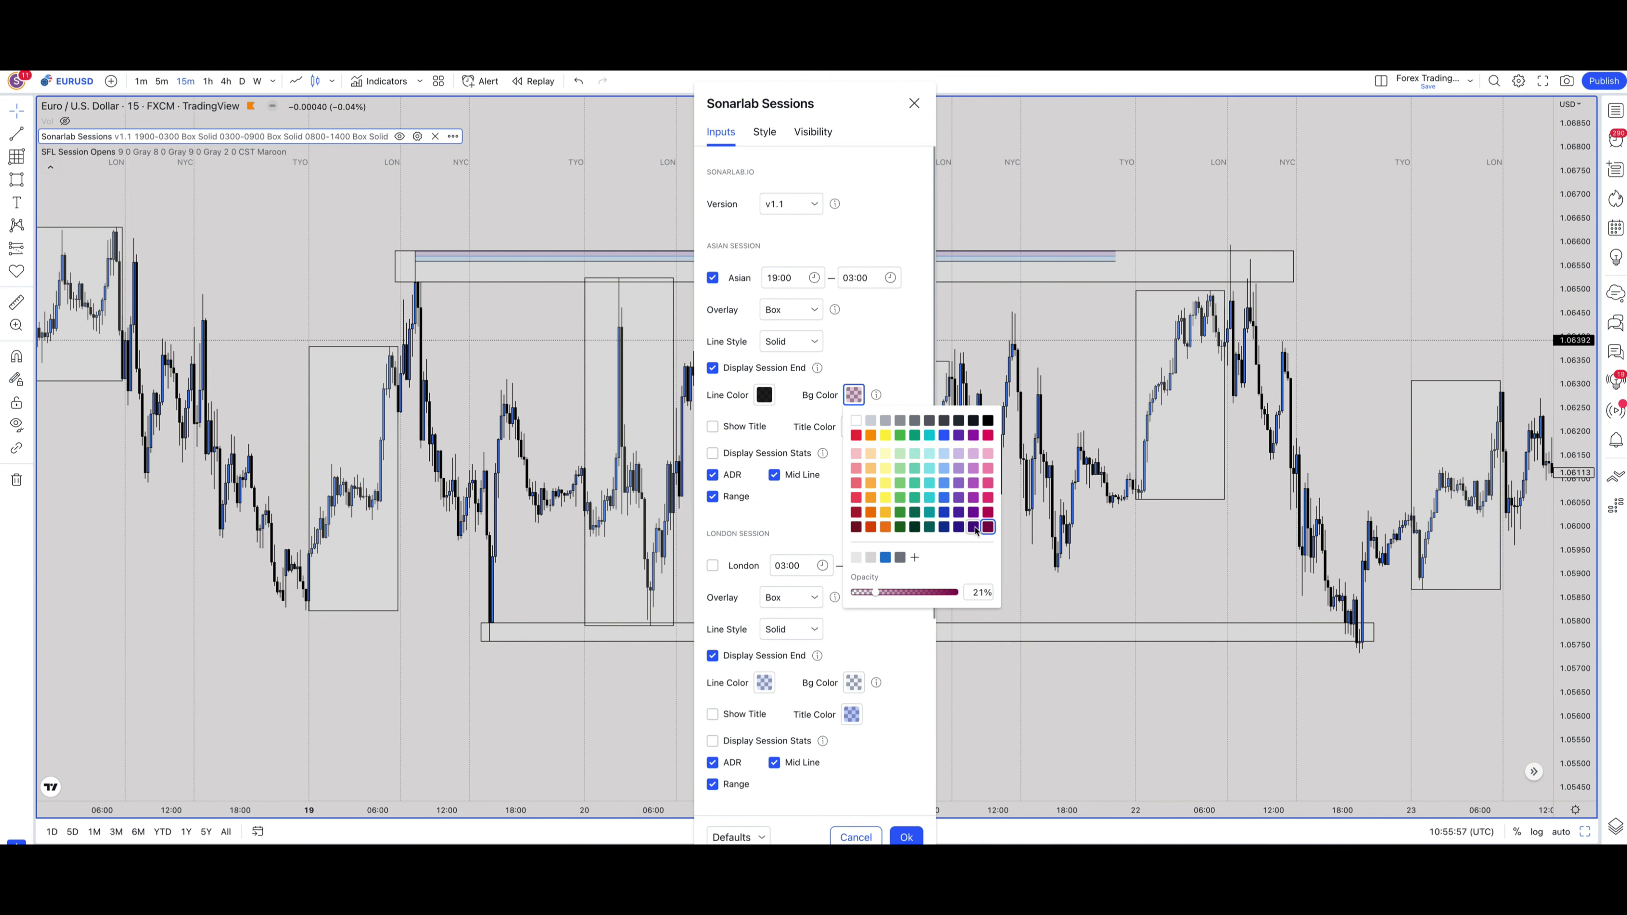
pyautogui.click(973, 512)
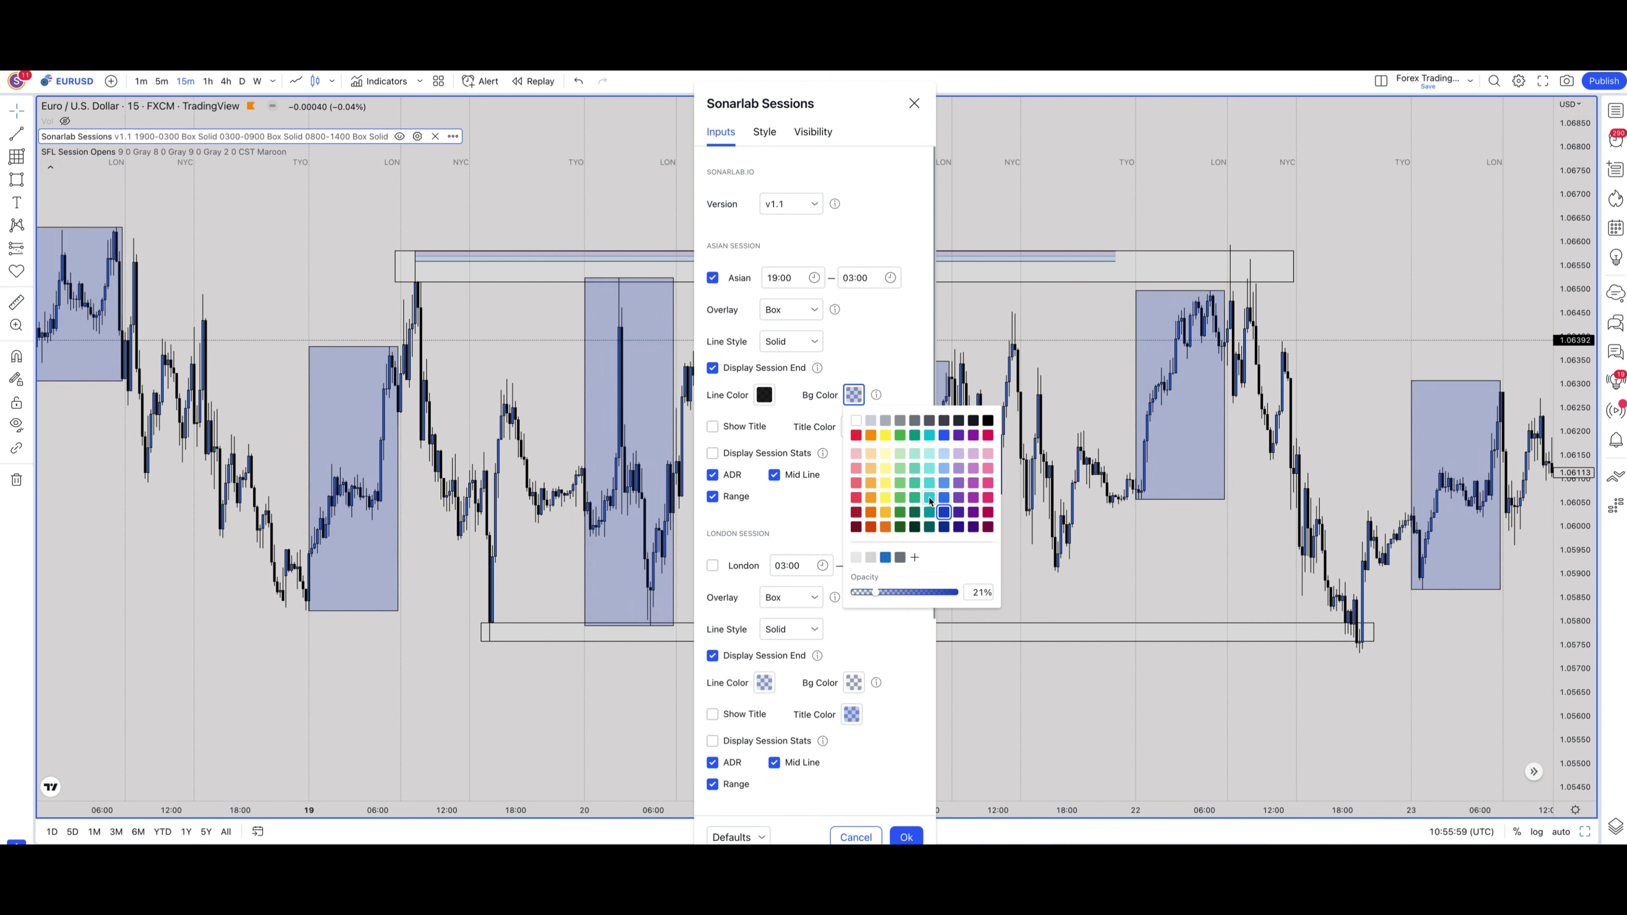
pyautogui.click(911, 499)
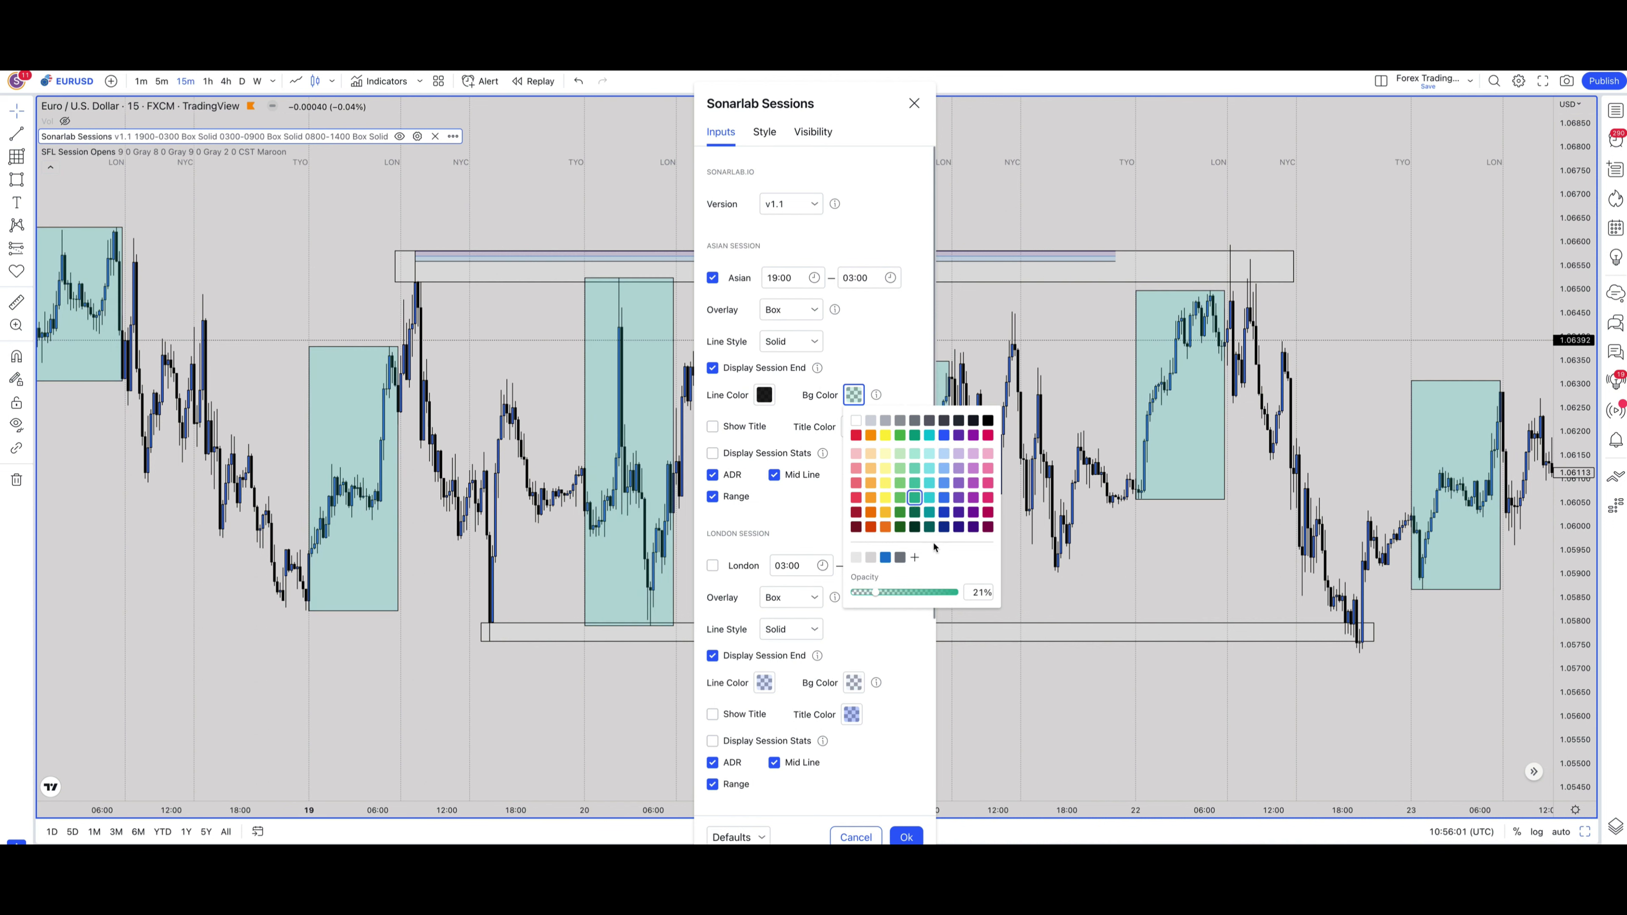
pyautogui.click(856, 558)
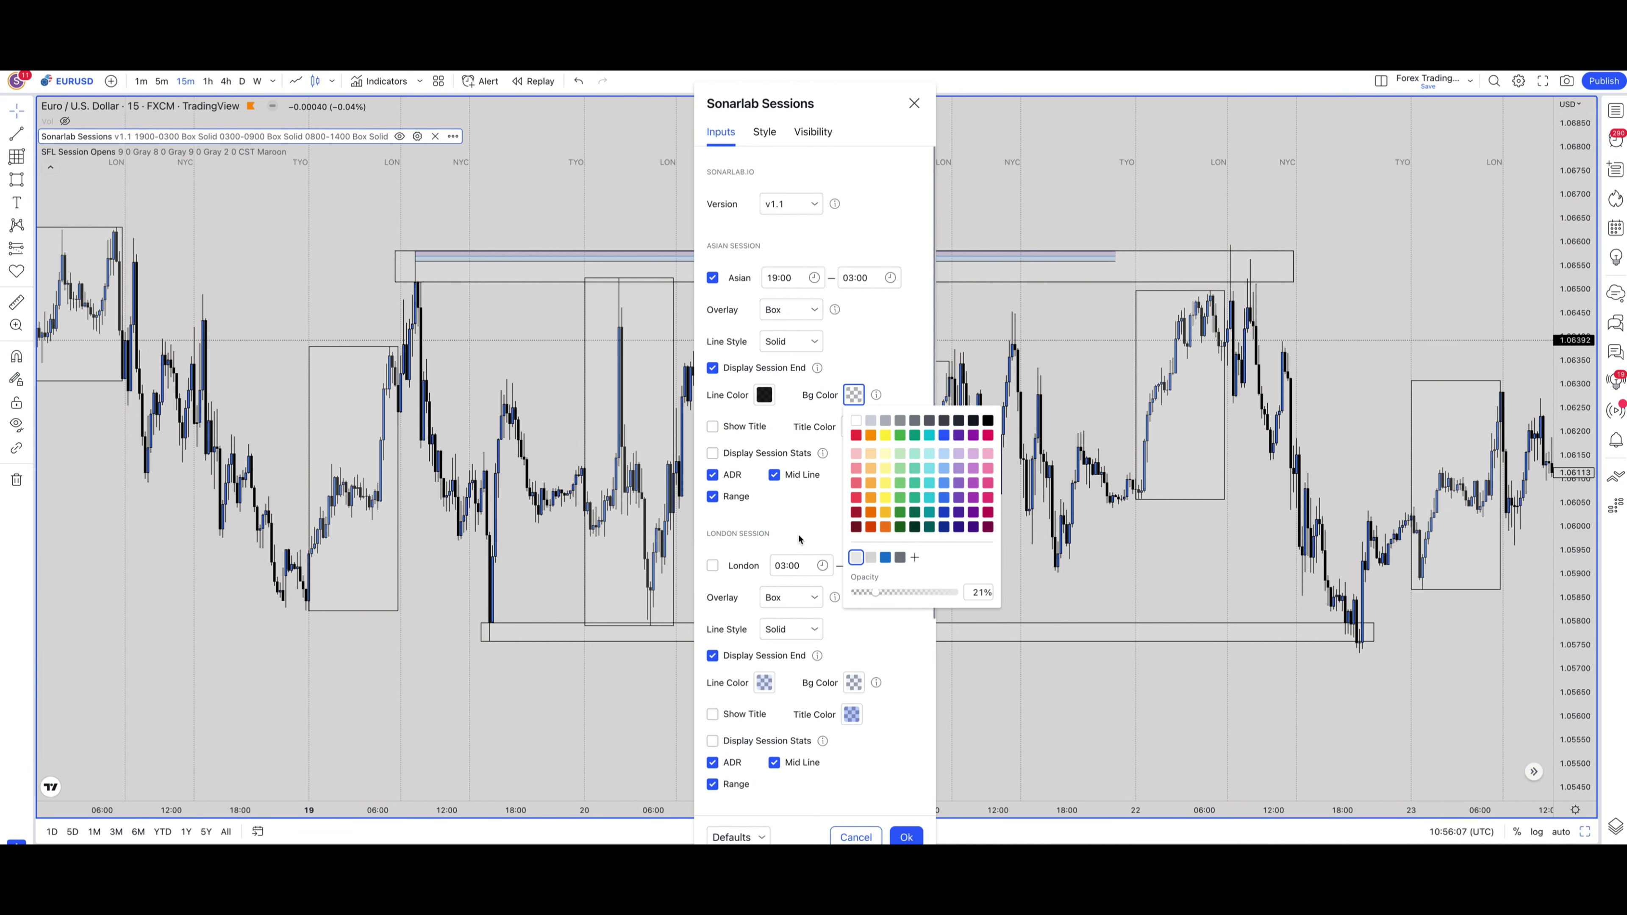
pyautogui.click(783, 519)
# Step: Enable and disable the London and New York sessions in the Sonarlab Sessions inputs
pyautogui.scroll(-4, 872, 520)
pyautogui.click(712, 330)
pyautogui.click(712, 330)
pyautogui.click(713, 617)
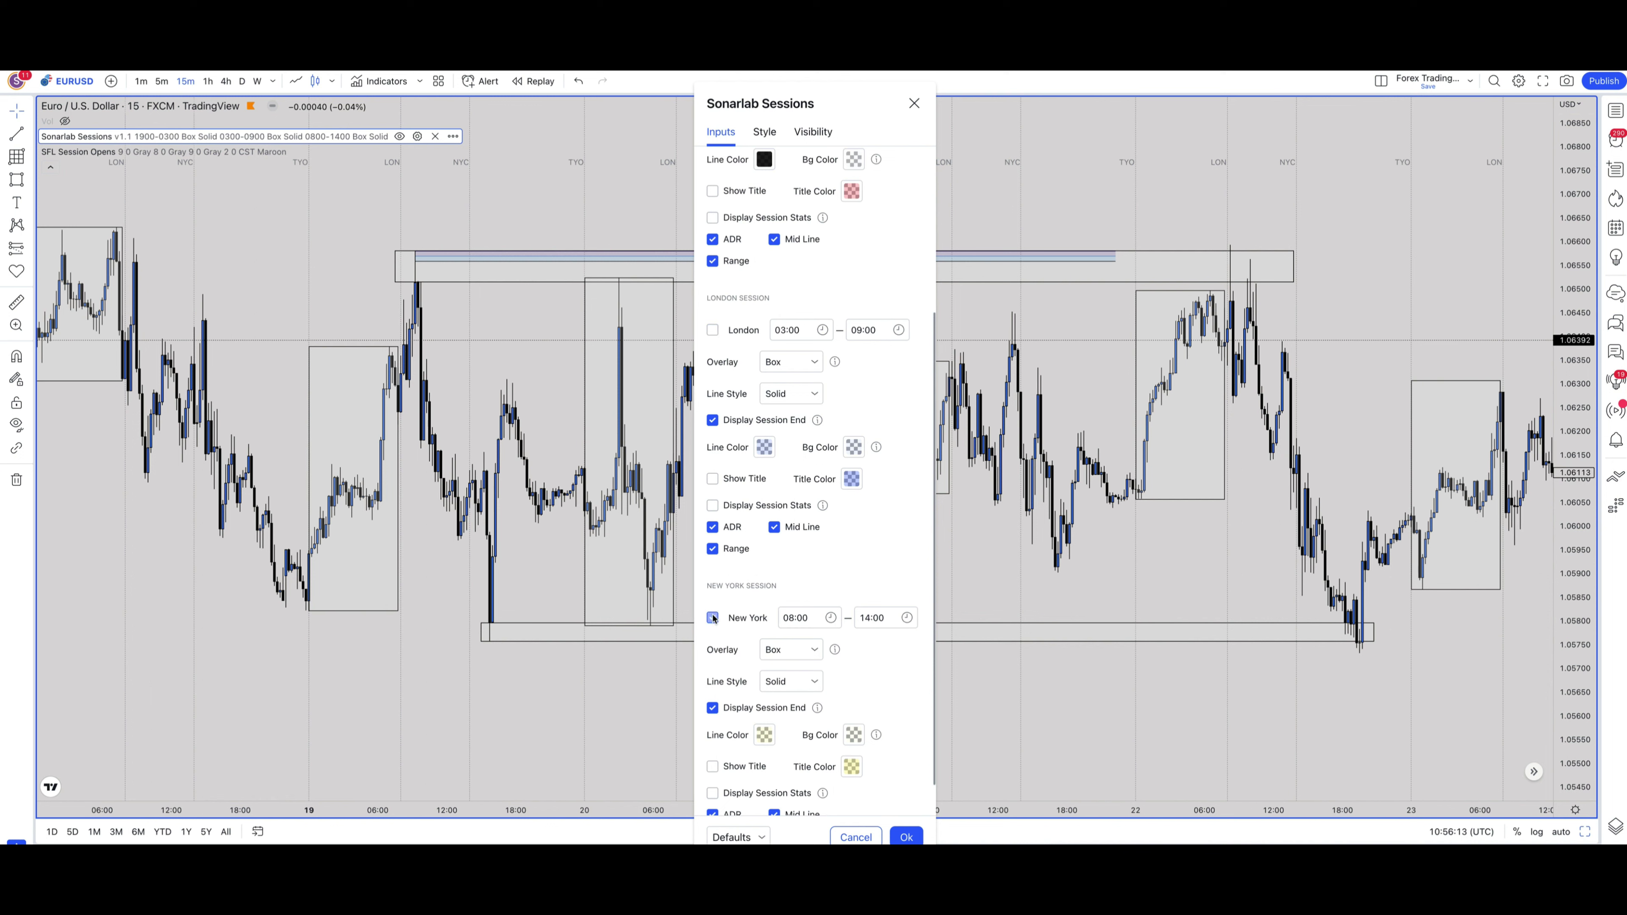
pyautogui.click(713, 617)
pyautogui.scroll(-1, 850, 576)
pyautogui.scroll(5, 850, 576)
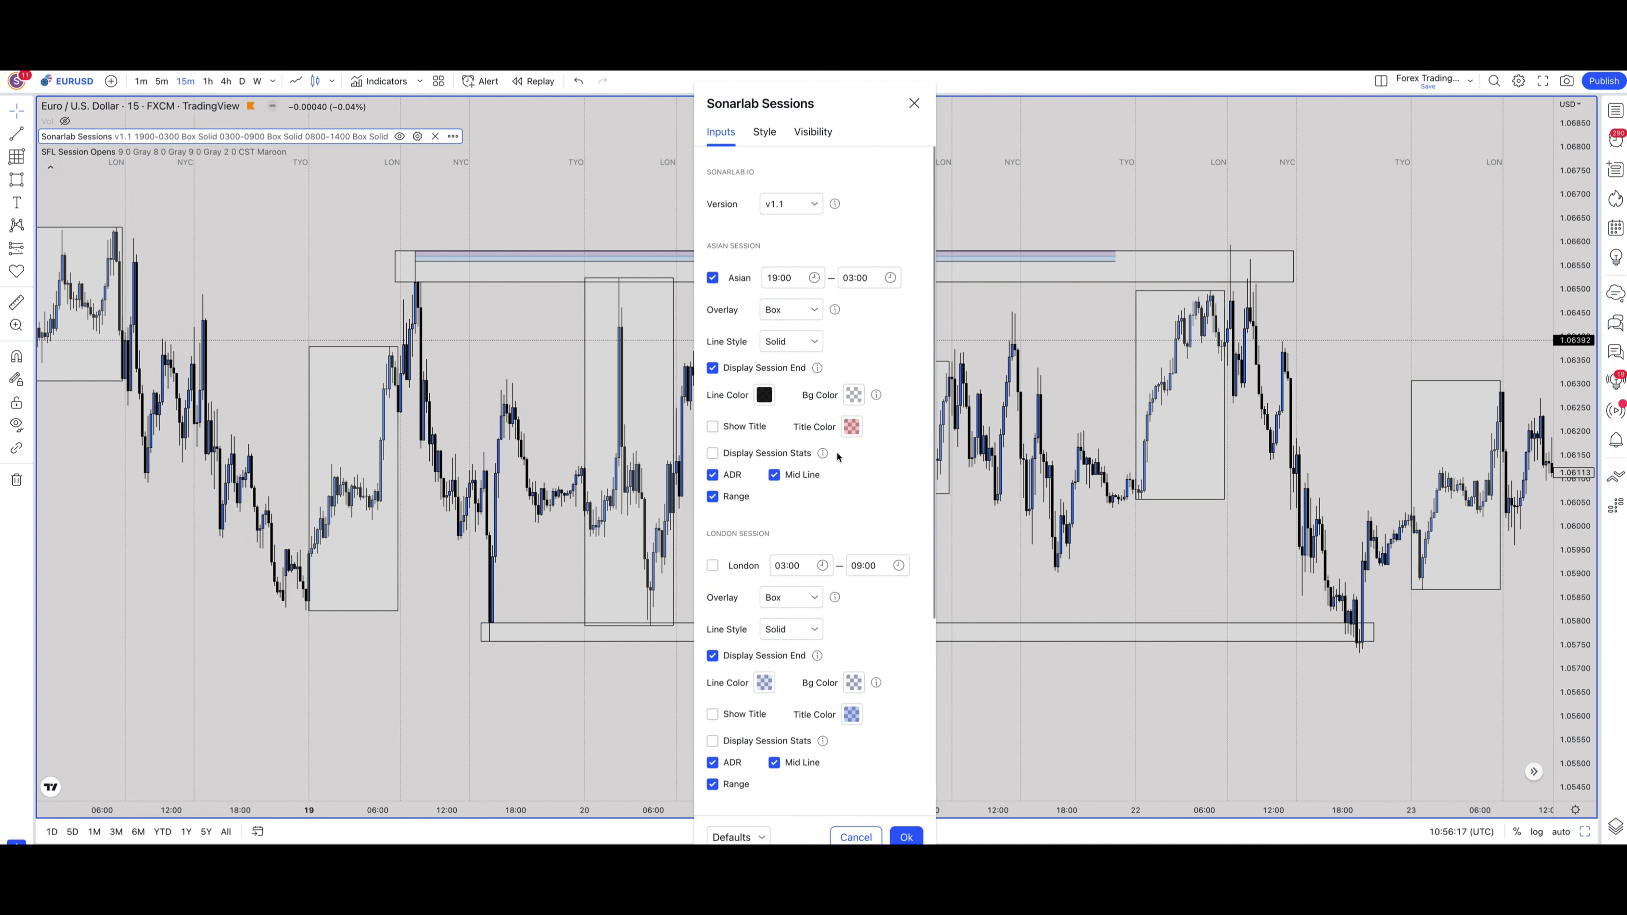
# Step: Review the Sonarlab Sessions style and visibility options, accept the settings and collapse the chart's indicator list
pyautogui.click(764, 132)
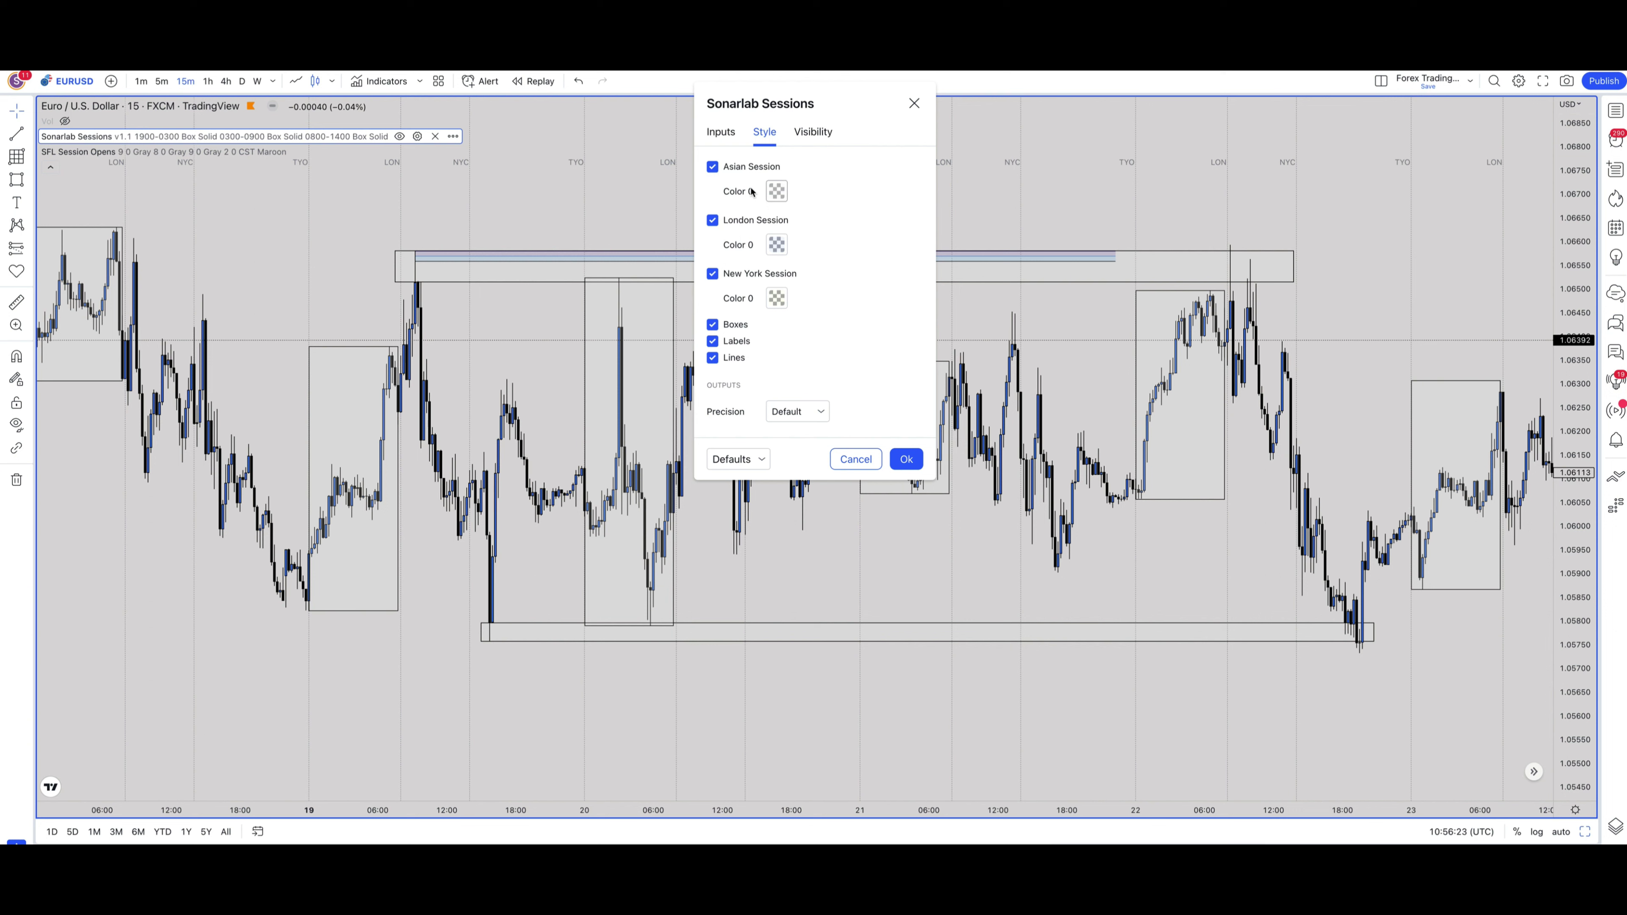
pyautogui.click(810, 136)
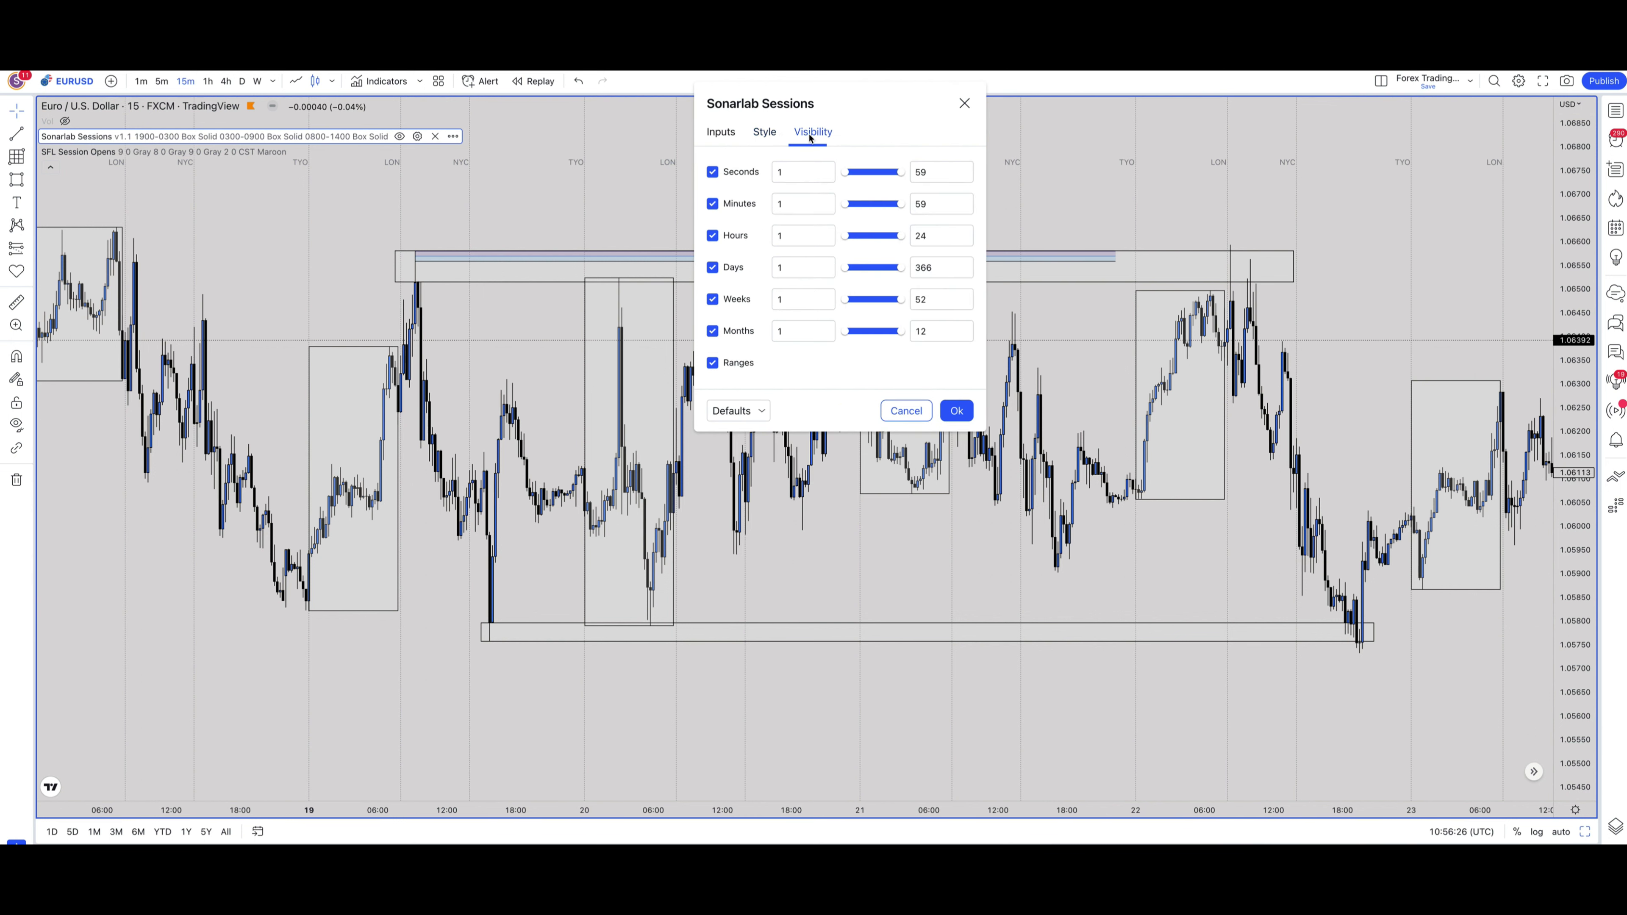
pyautogui.click(734, 137)
pyautogui.click(904, 839)
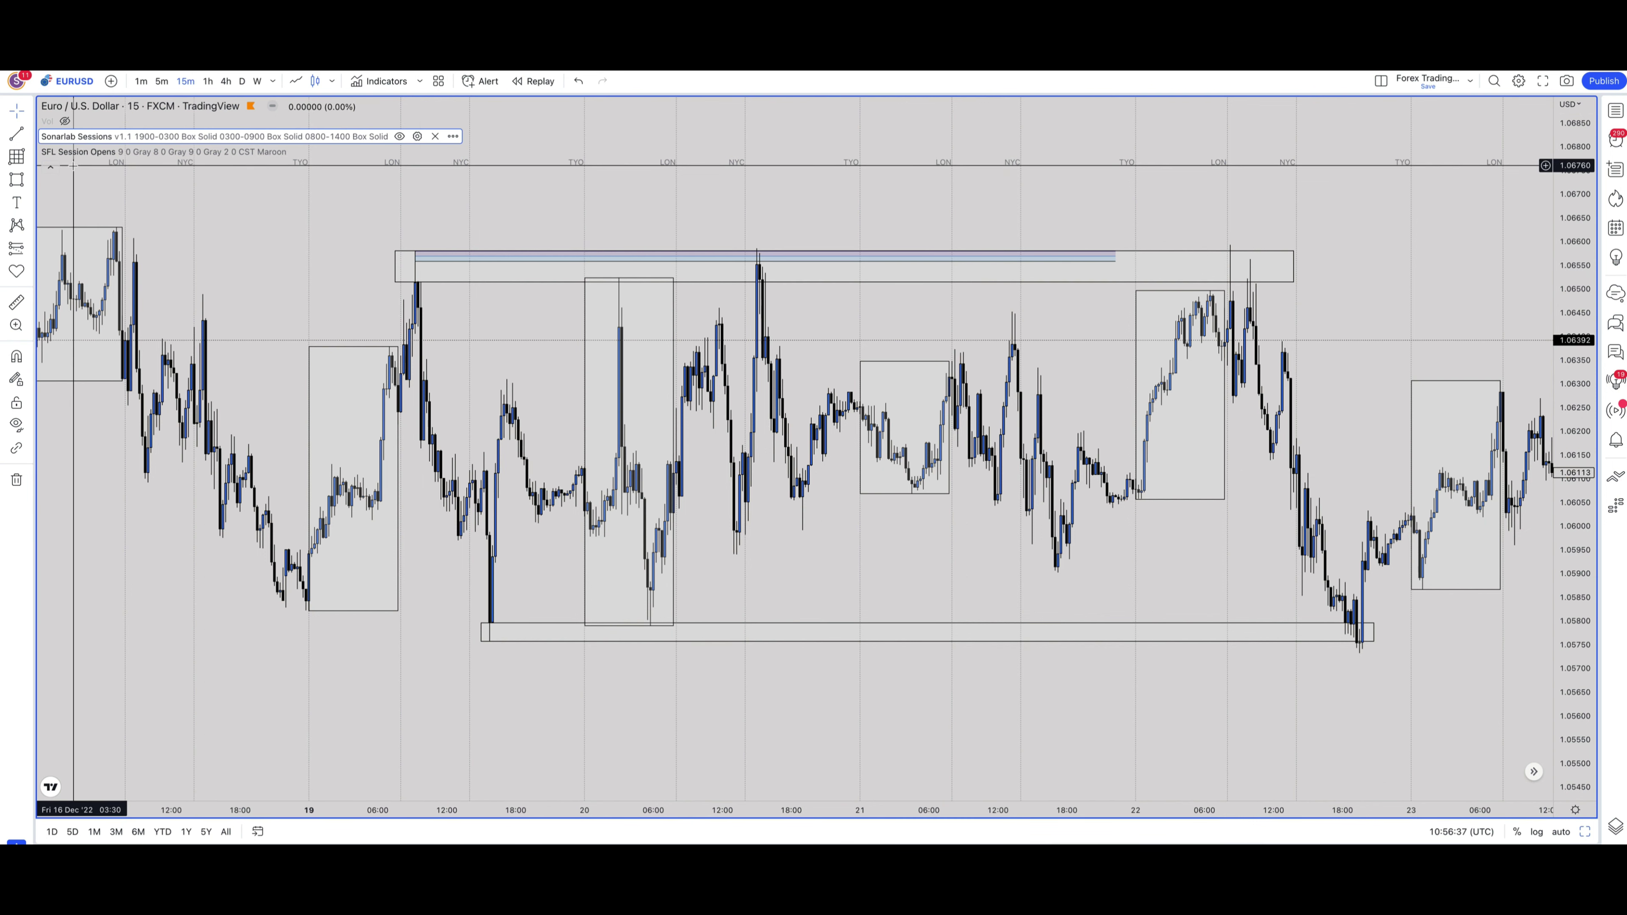
pyautogui.click(52, 166)
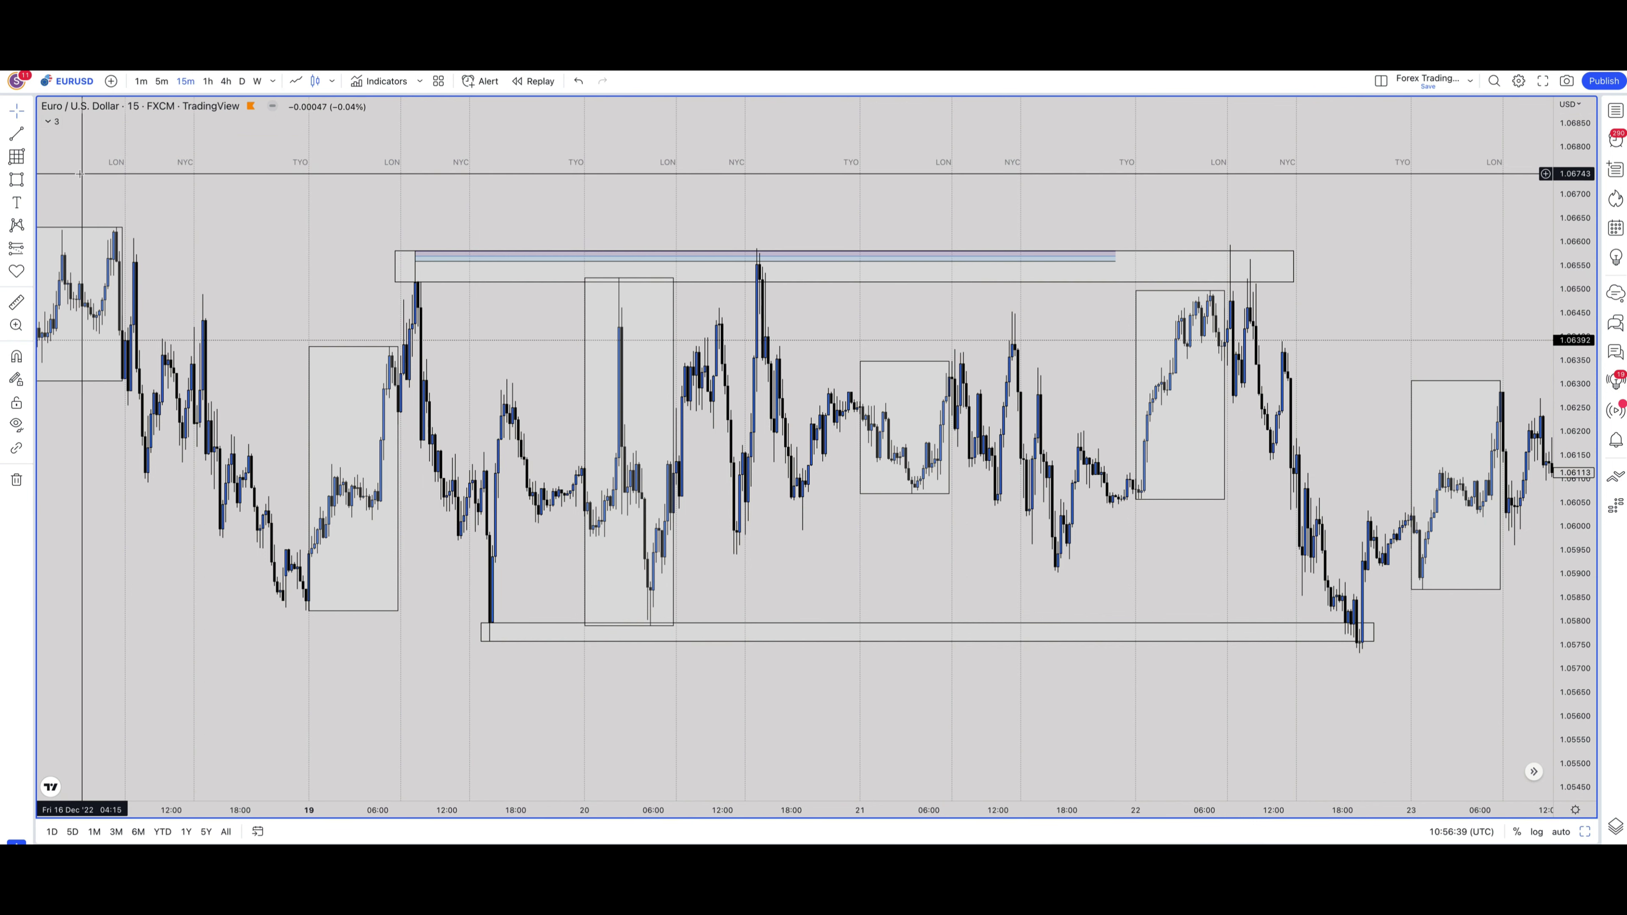
# Step: Restore the side-by-side chart layout and view the EMA's input settings on the daily chart
pyautogui.click(1584, 831)
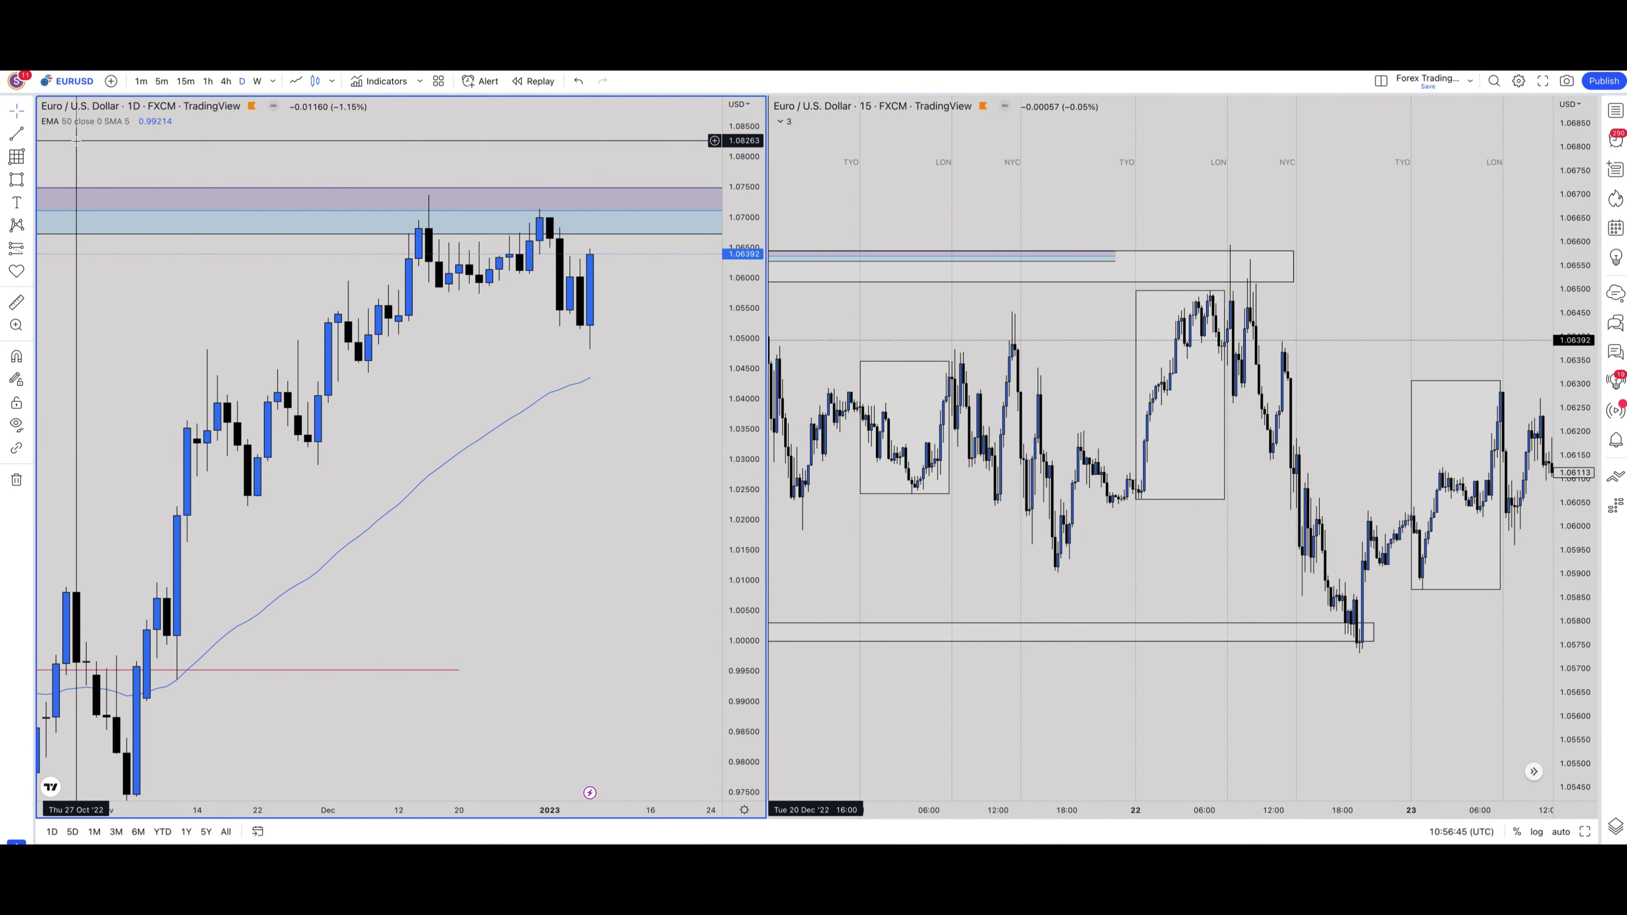
pyautogui.click(159, 121)
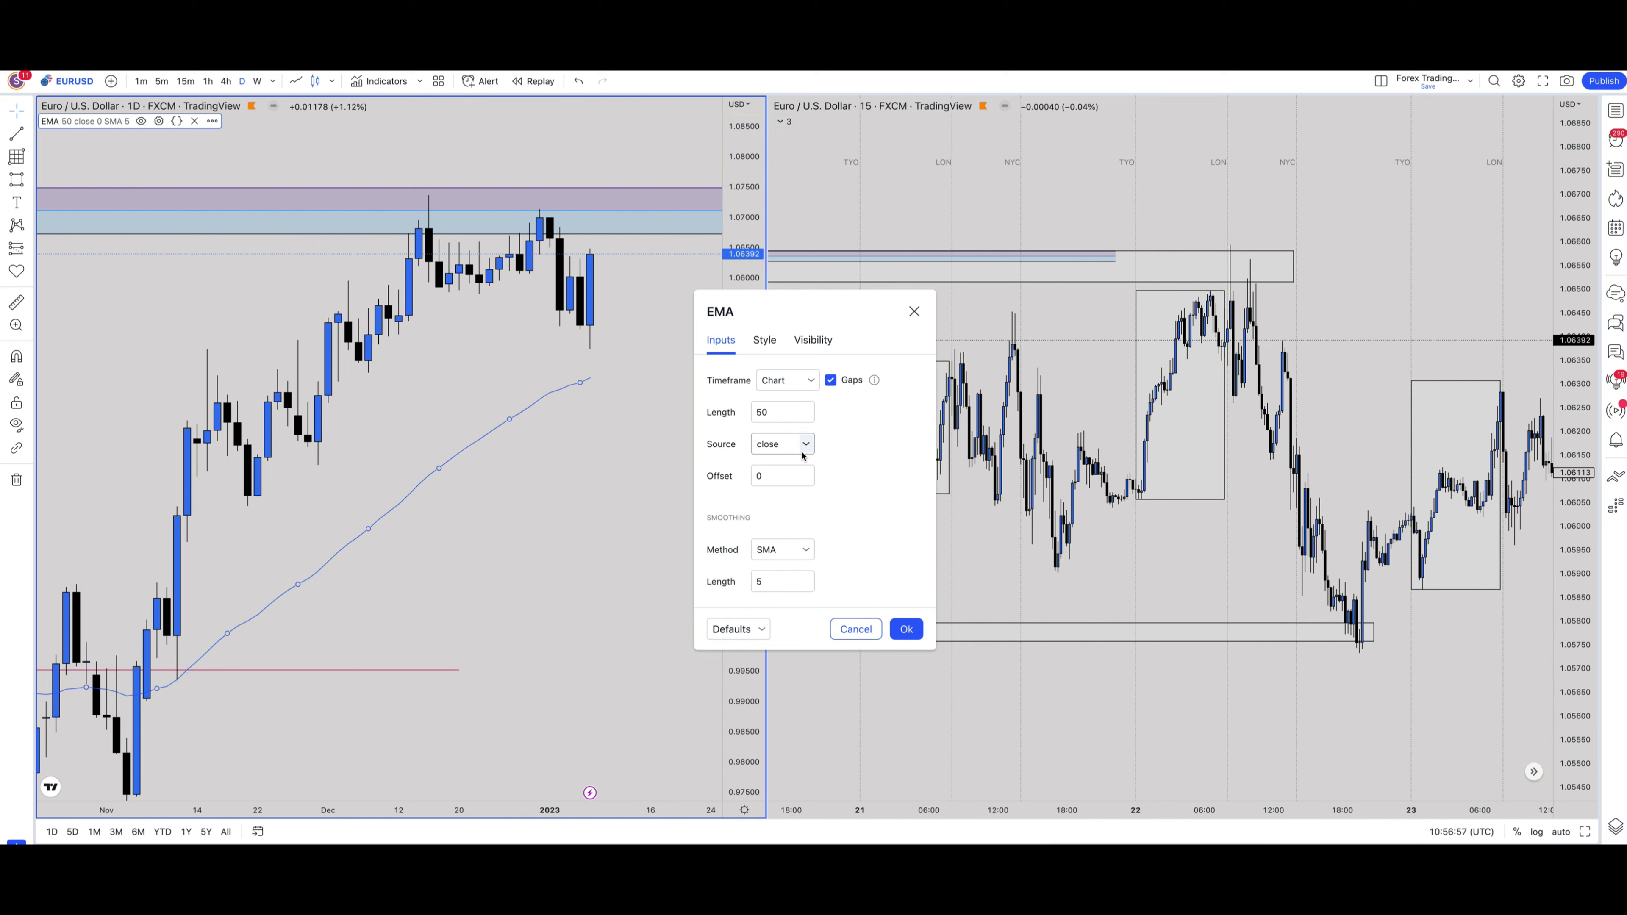
pyautogui.click(464, 436)
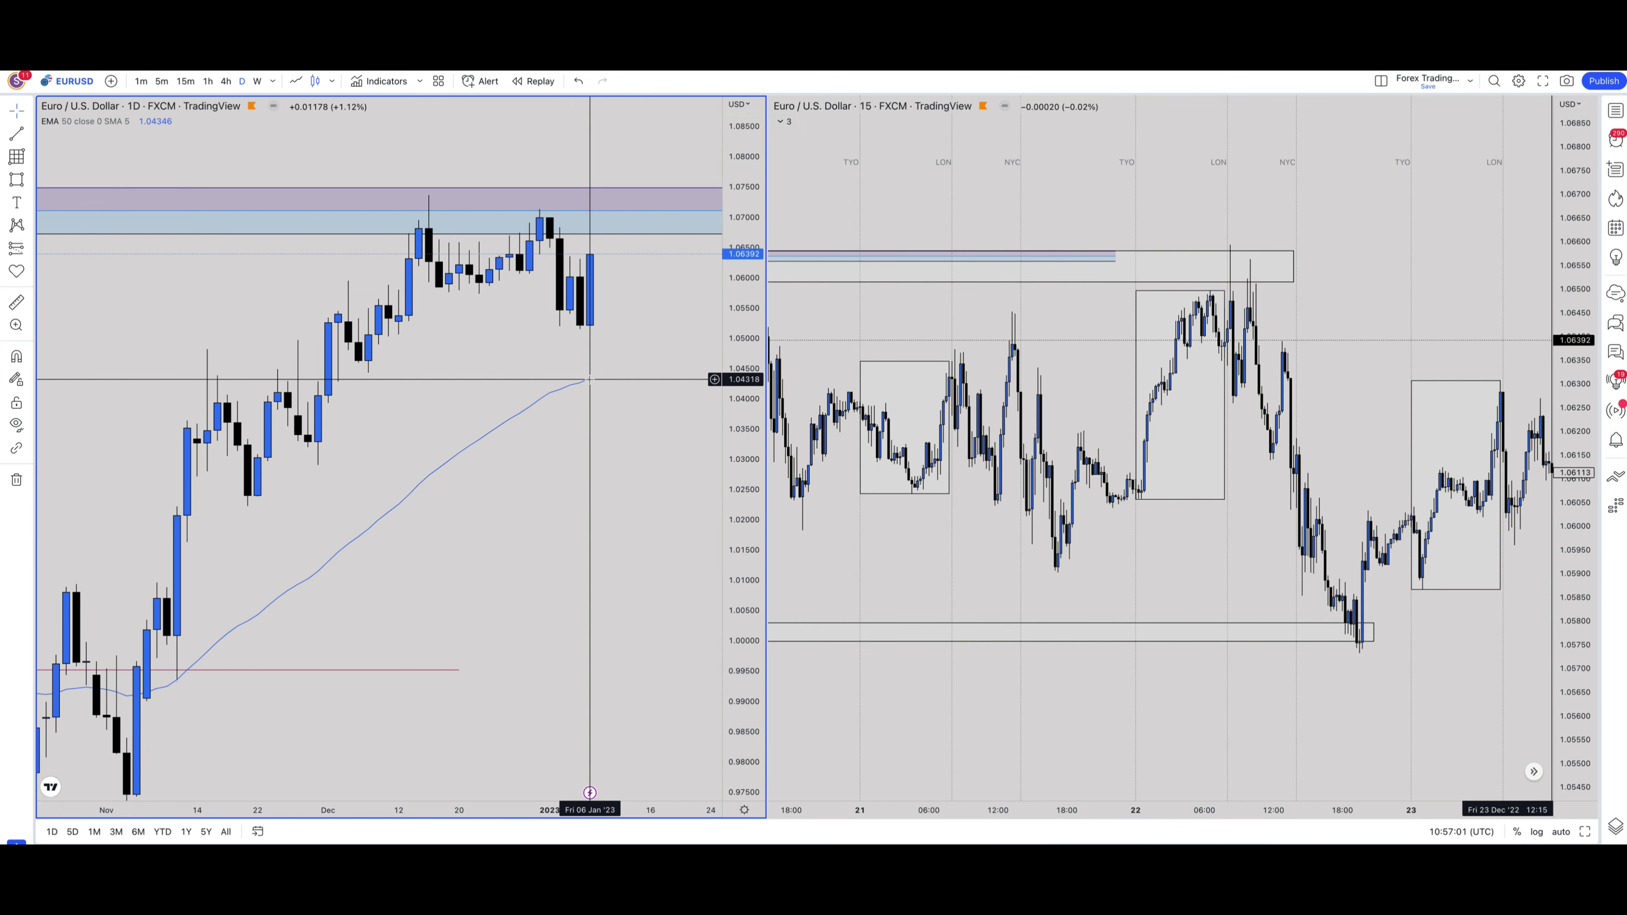
# Step: Maximize the 15-minute chart and view the style settings of the Gann Box across the upper price zone
pyautogui.click(1350, 701)
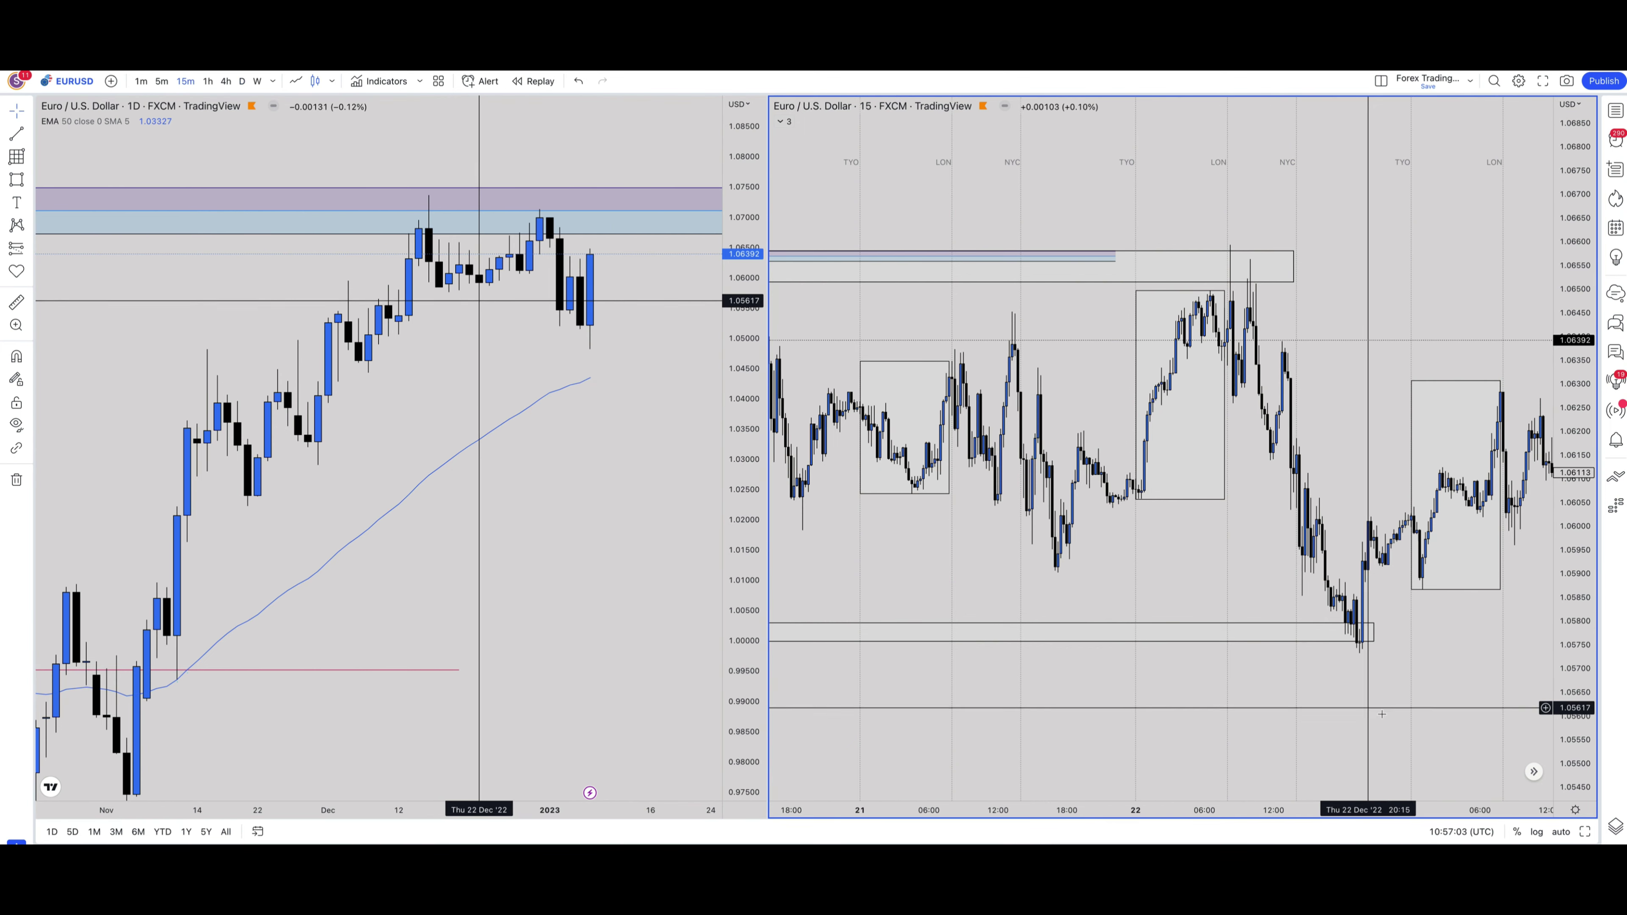
pyautogui.click(1585, 831)
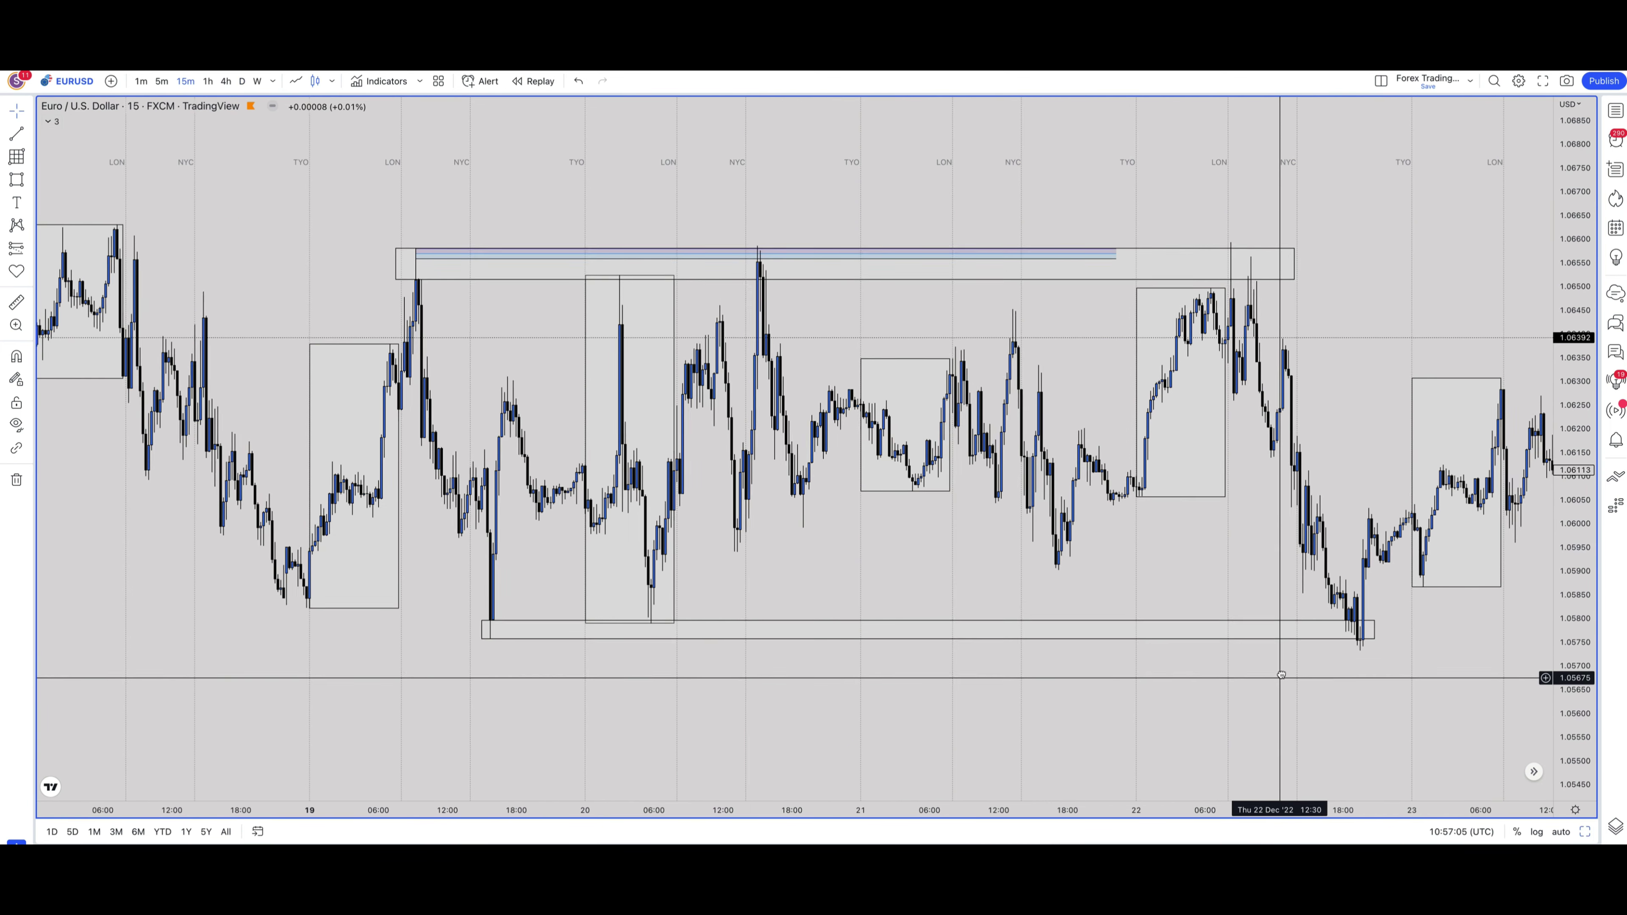
pyautogui.doubleClick(881, 249)
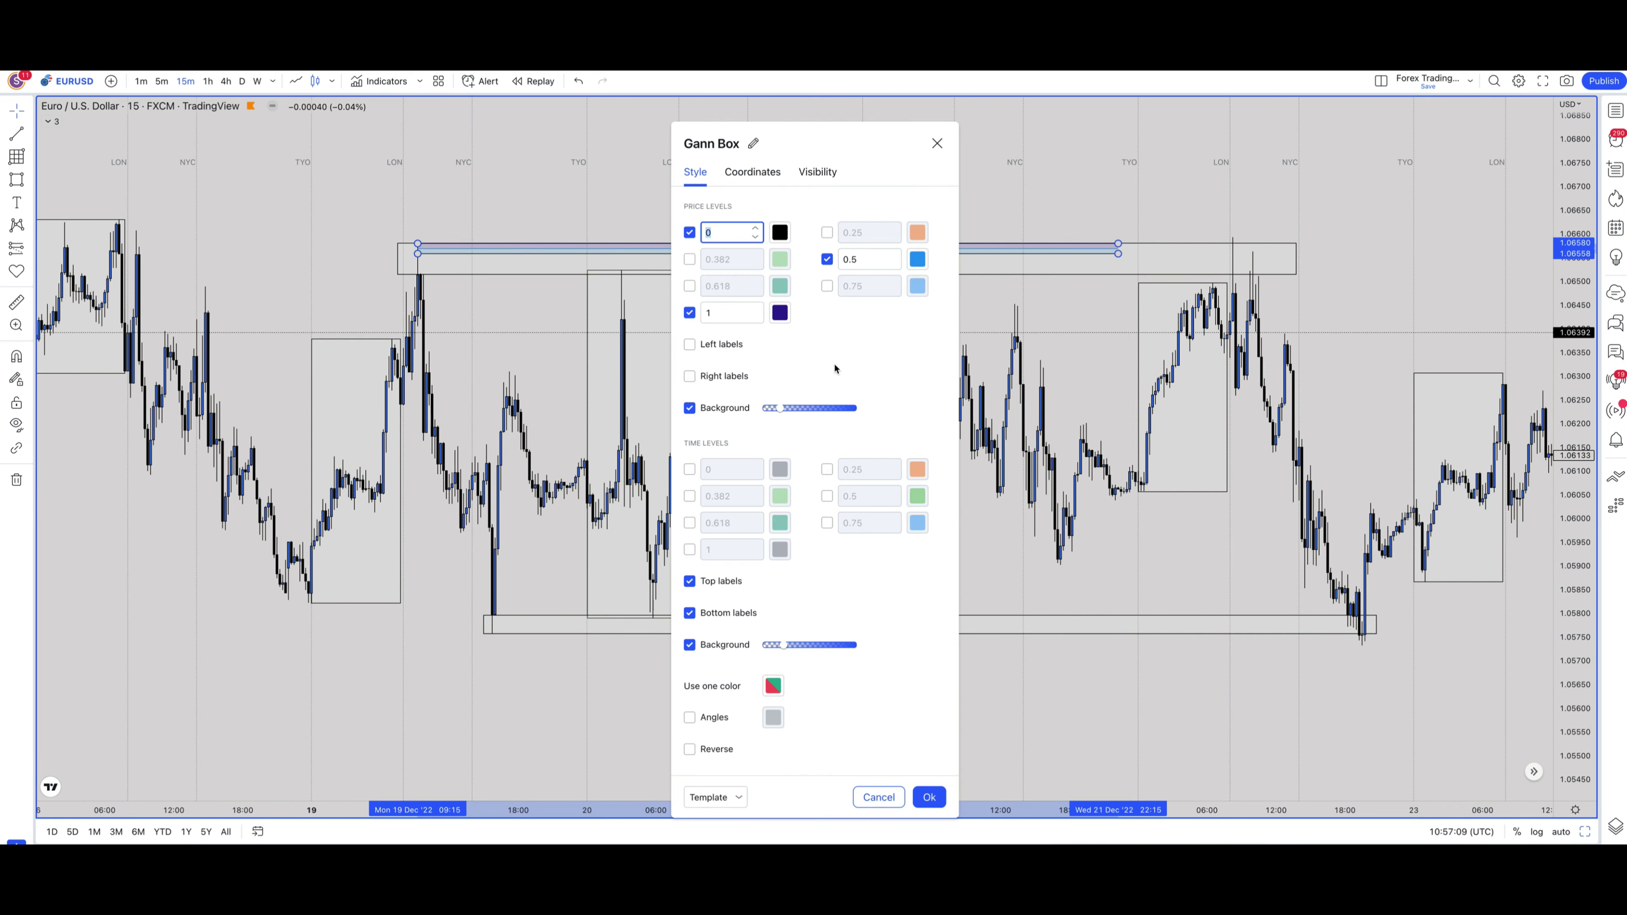
pyautogui.click(853, 361)
pyautogui.press('Escape')
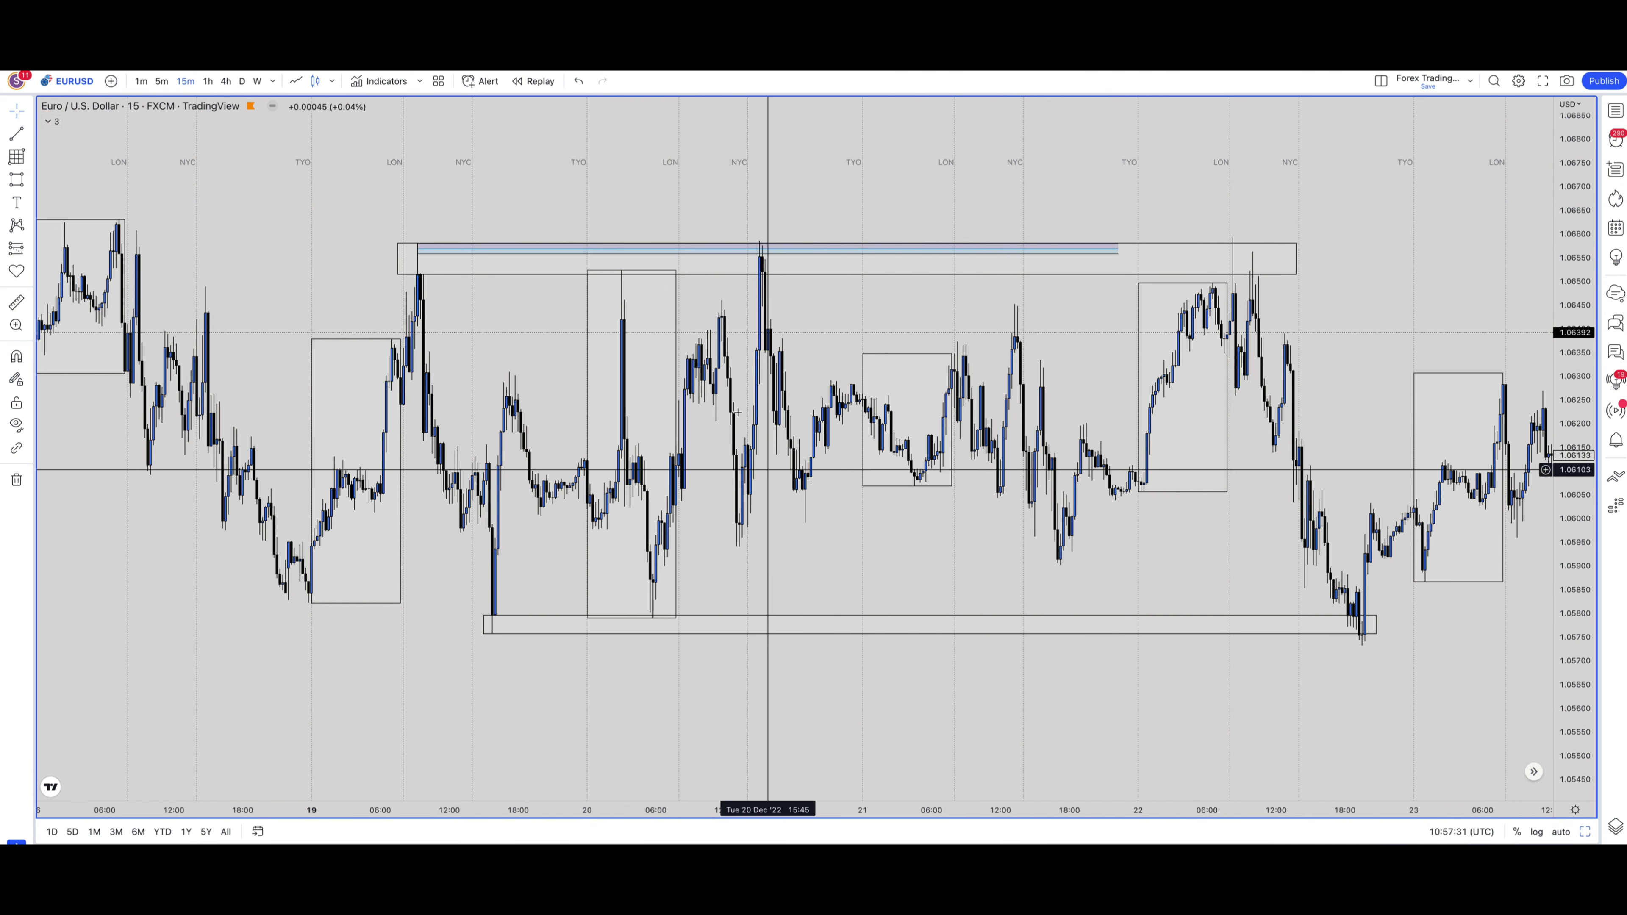
# Step: Reopen the Gann Box style settings and look at the colour choices for price levels 1 and 0.5
pyautogui.doubleClick(844, 253)
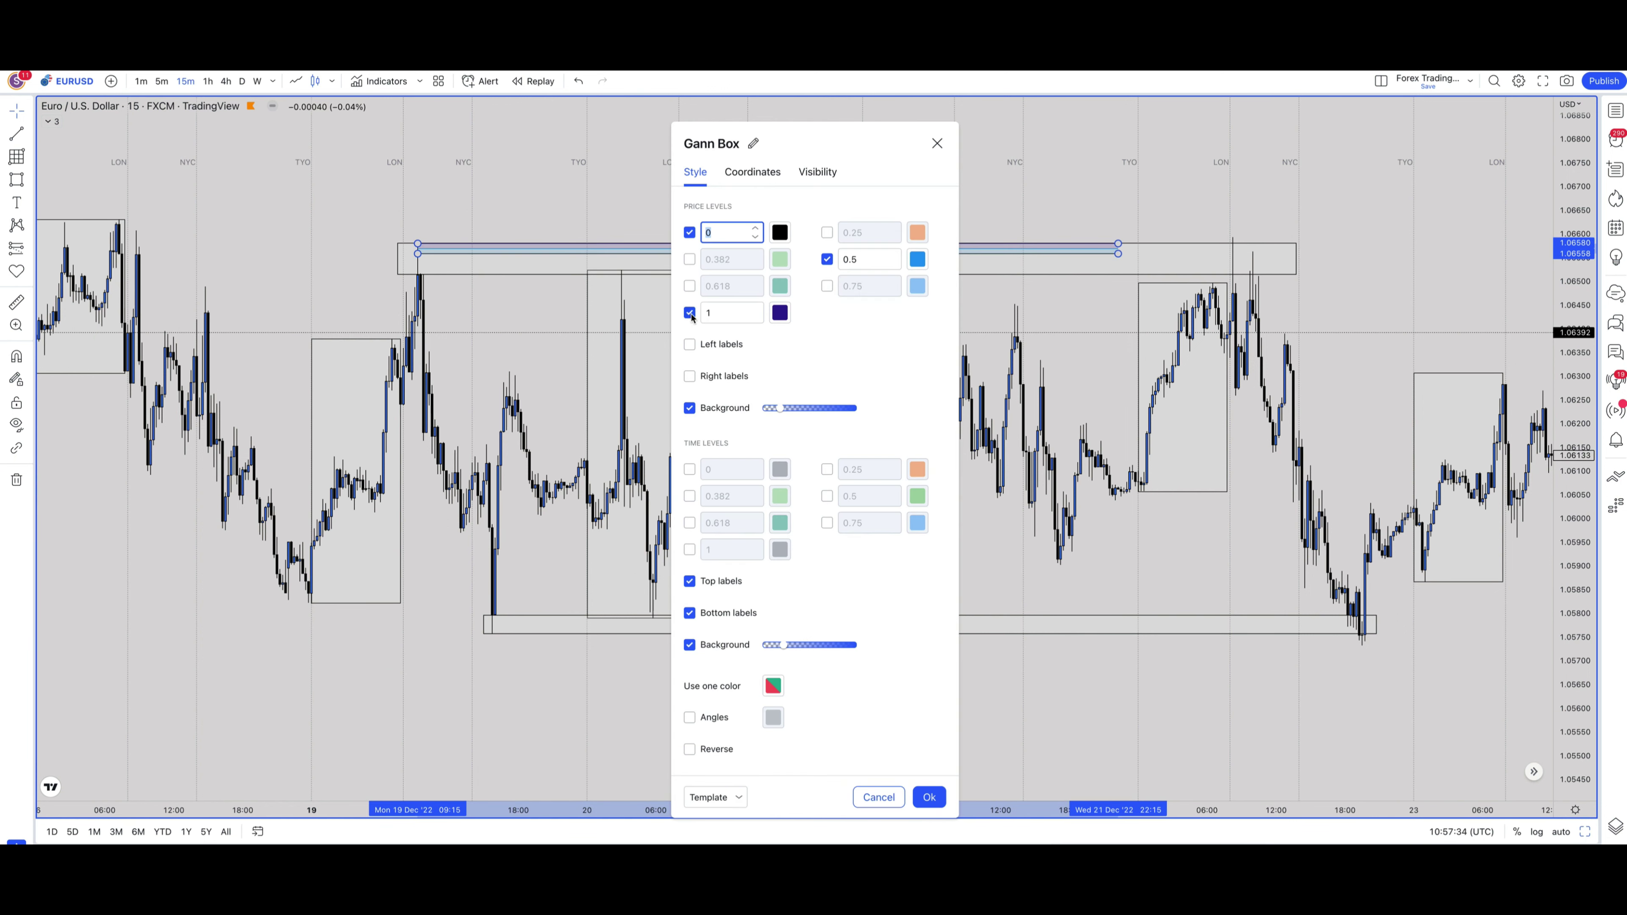
pyautogui.click(780, 318)
pyautogui.click(801, 321)
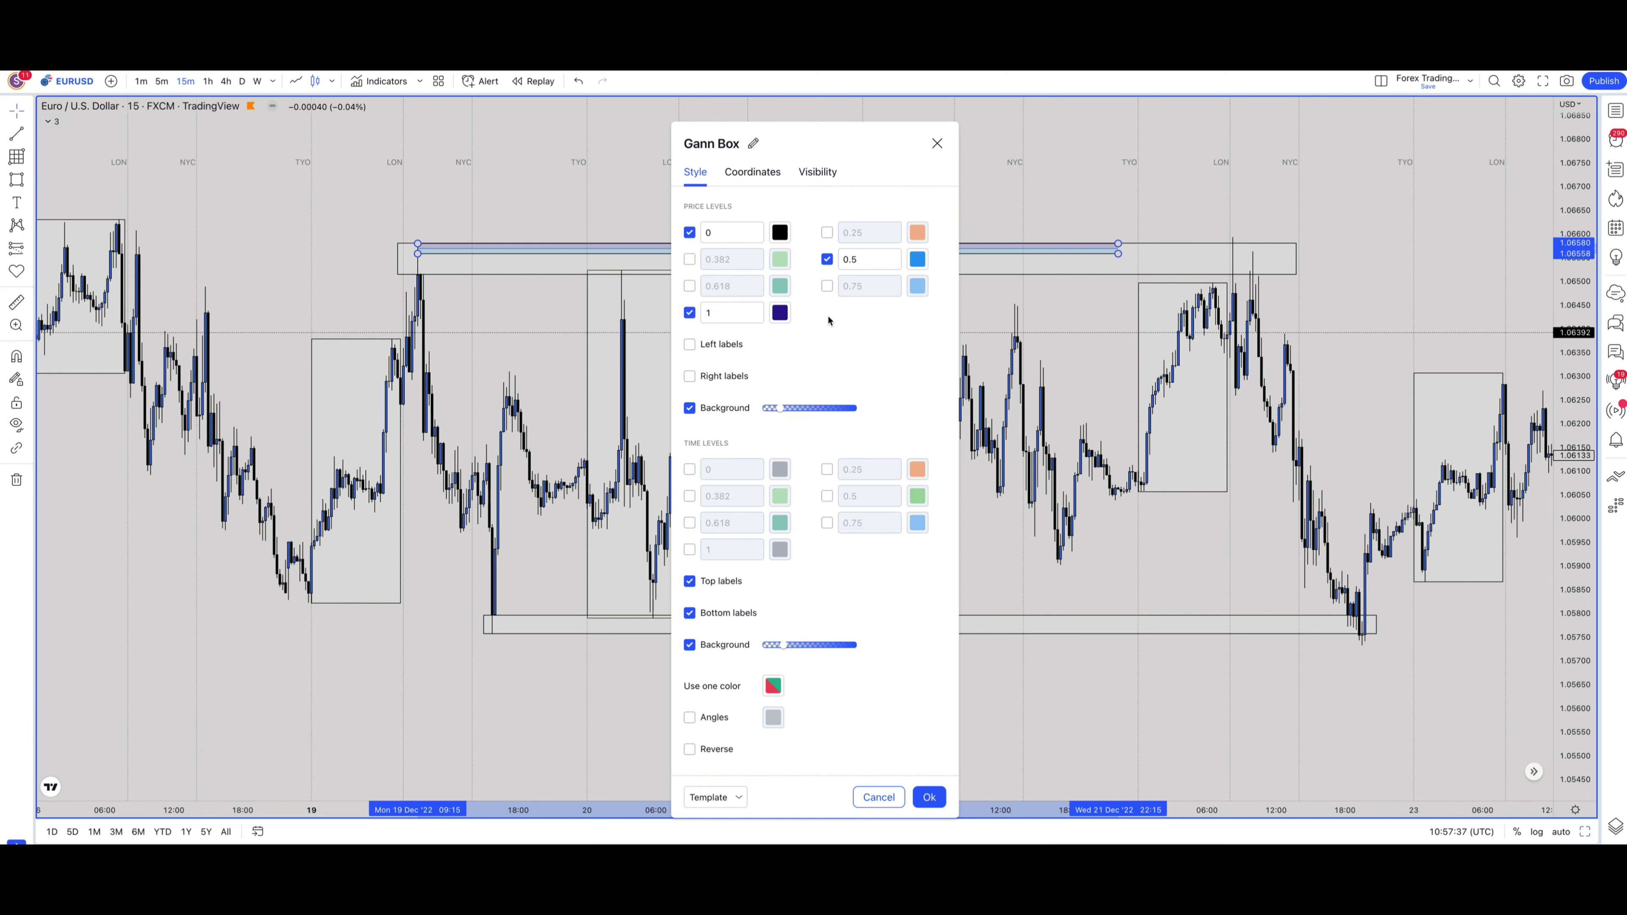
pyautogui.click(917, 259)
pyautogui.click(877, 372)
# Step: Enable the Gann Box's 0.25, 0.5 and 0.75 time levels, move the dialog aside and disable those levels again
pyautogui.click(827, 496)
pyautogui.click(826, 469)
pyautogui.click(826, 523)
pyautogui.moveTo(880, 122); pyautogui.dragTo(1285, 107)
pyautogui.click(1231, 507)
pyautogui.click(1231, 481)
pyautogui.click(1231, 454)
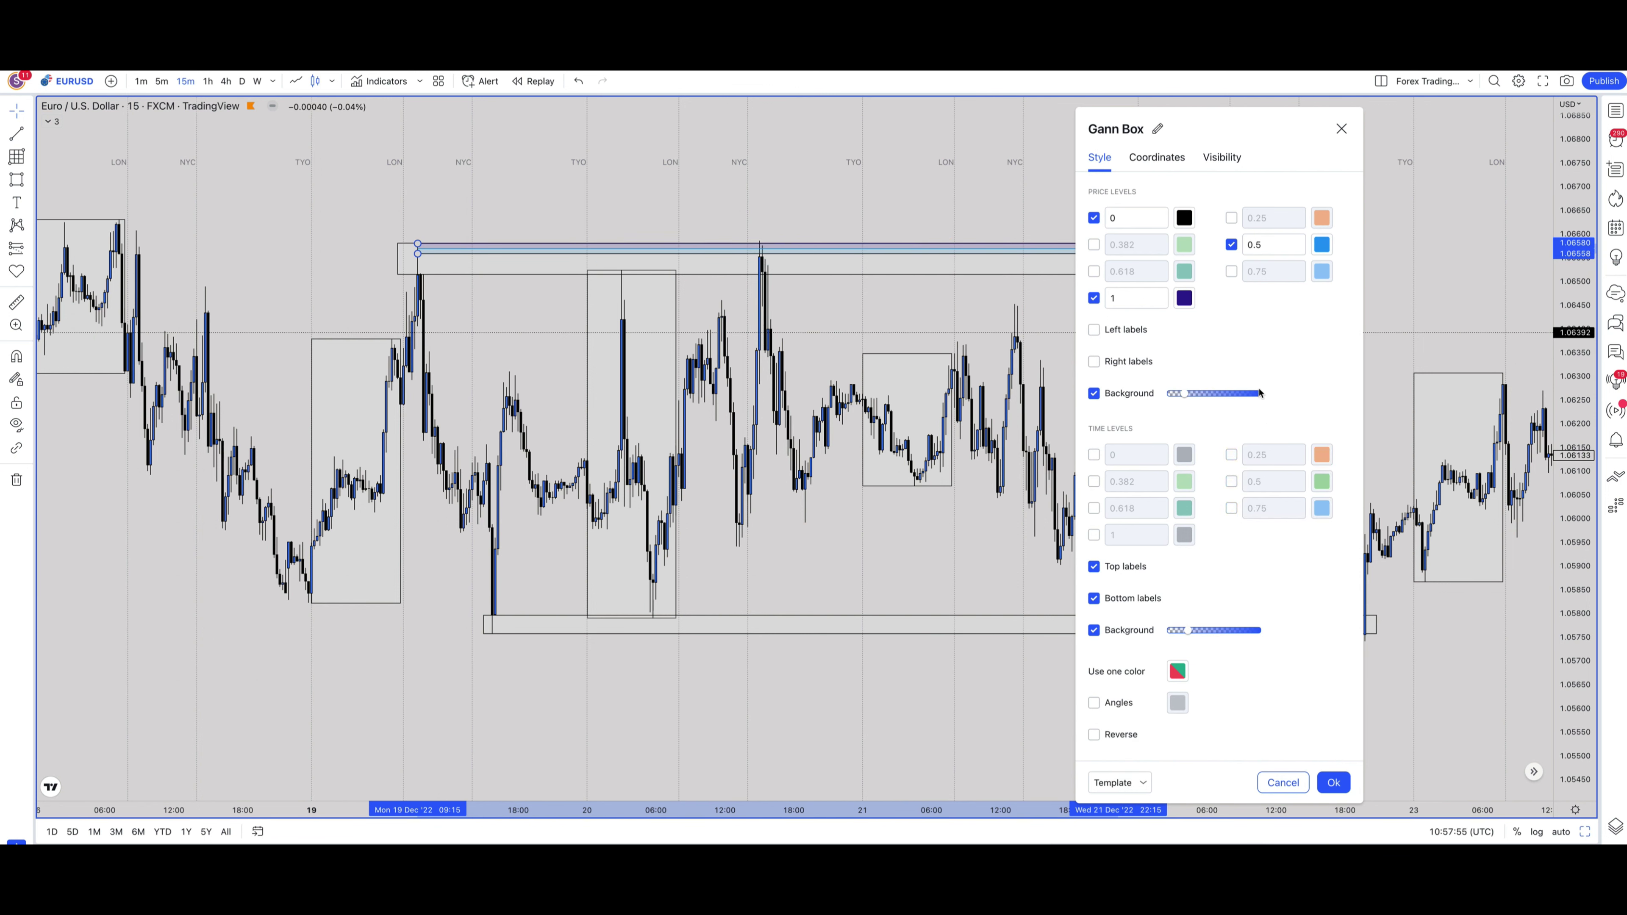
# Step: Look through the Gann Box's coordinates and visibility settings, return to its style options and accept the dialog
pyautogui.click(1156, 158)
pyautogui.click(1220, 157)
pyautogui.click(1156, 157)
pyautogui.click(1099, 157)
pyautogui.click(1334, 782)
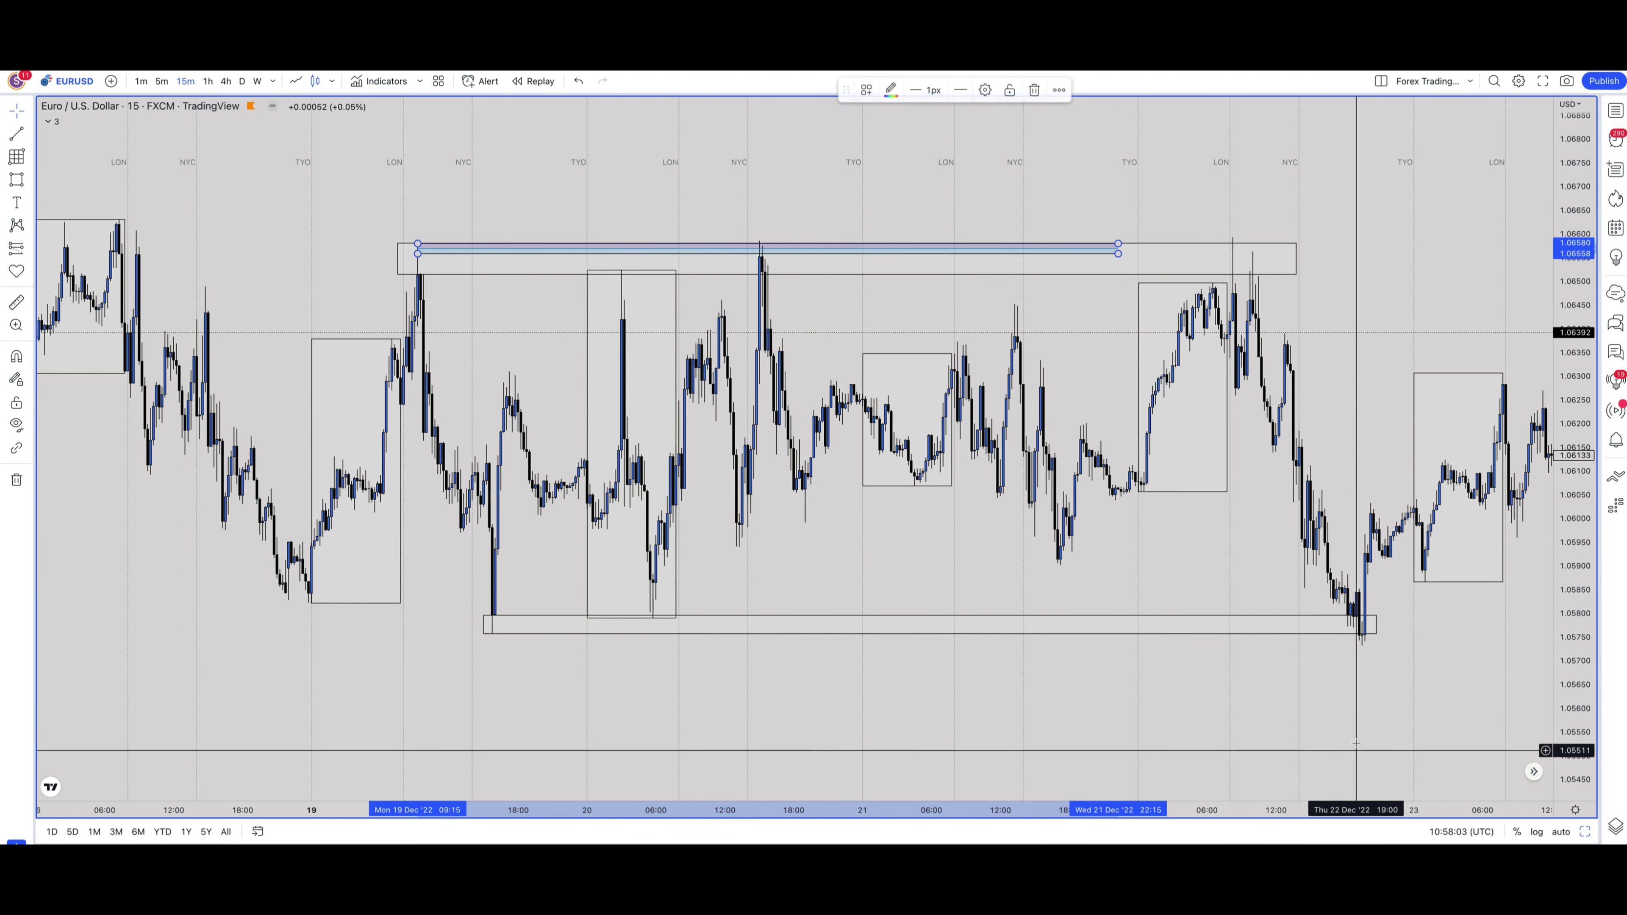
pyautogui.hscroll(2, 1317, 707)
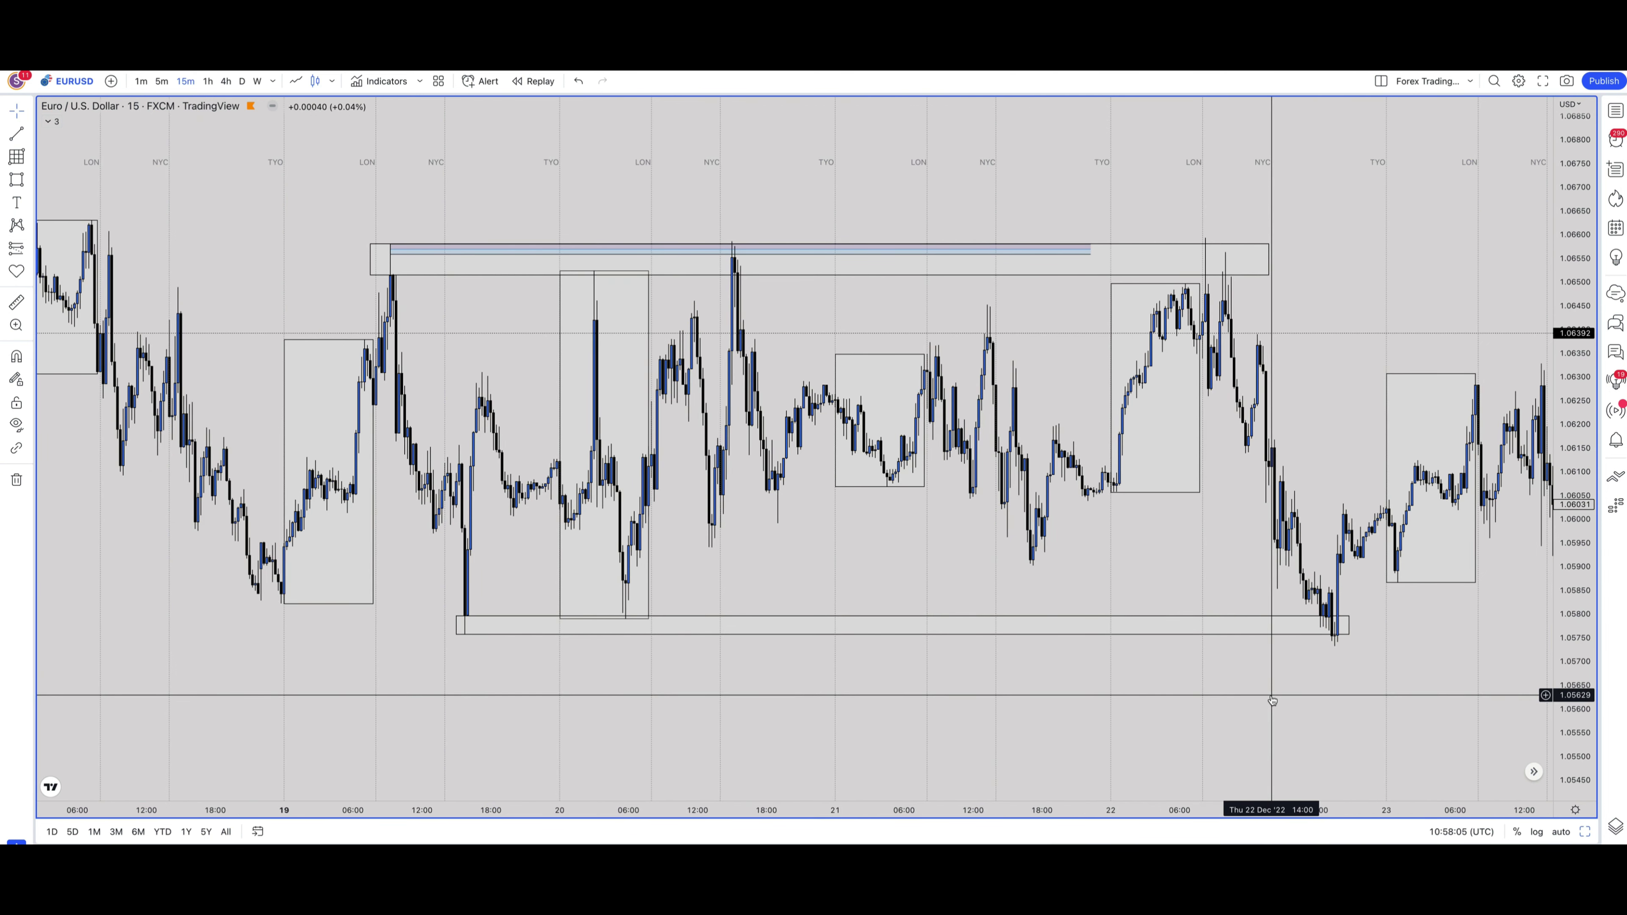